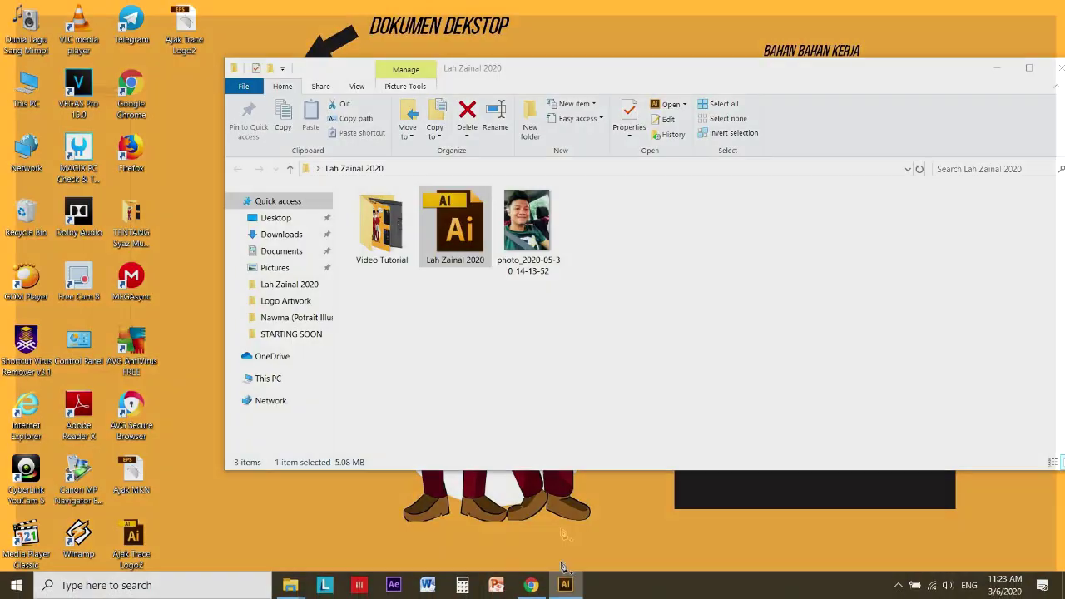
Leave the colour-picker slide for the selfie document with its traced eyes, brows and nose.
{"action": "left_click", "coordinate": [566, 576]}
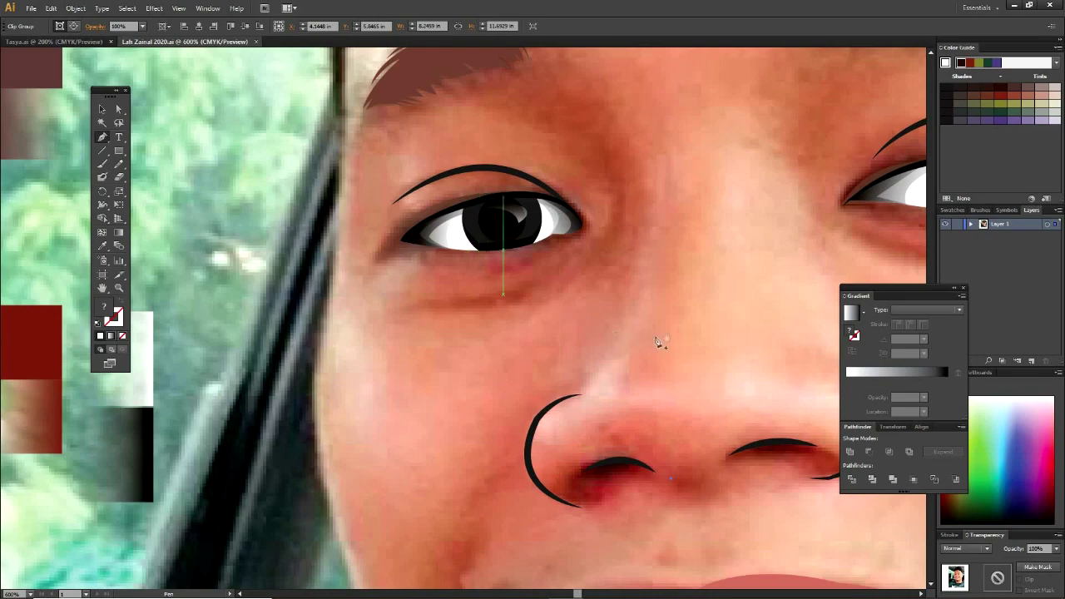
Zoom to the lips and trace a lip-corner shape filled with the photo's dark maroon.
{"action": "left_click_drag", "start_coordinate": [658, 341], "coordinate": [586, 39]}
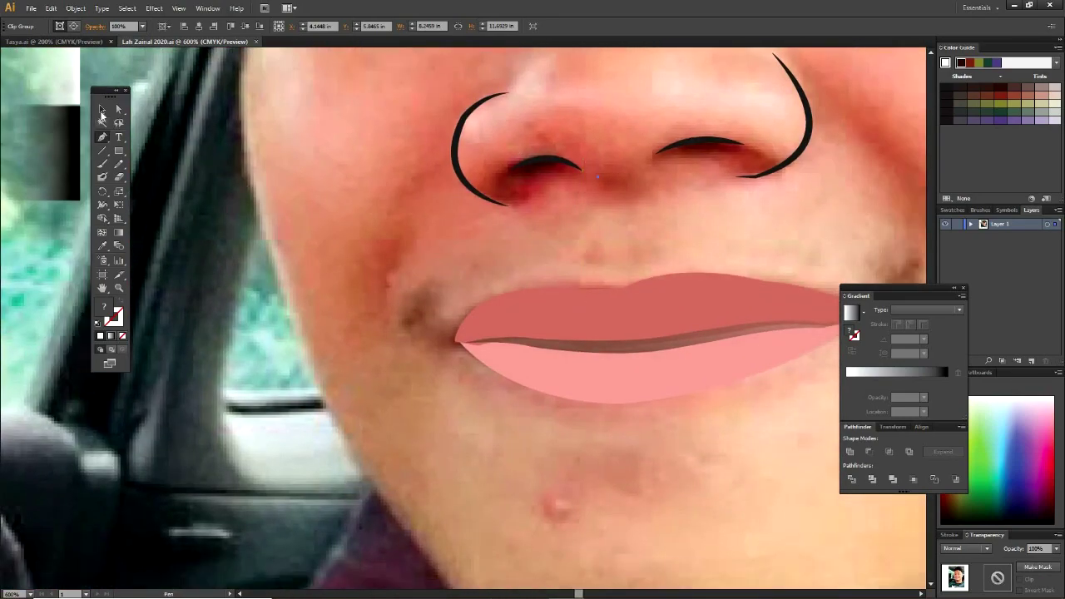
{"action": "left_click_drag", "start_coordinate": [667, 236], "coordinate": [524, 230]}
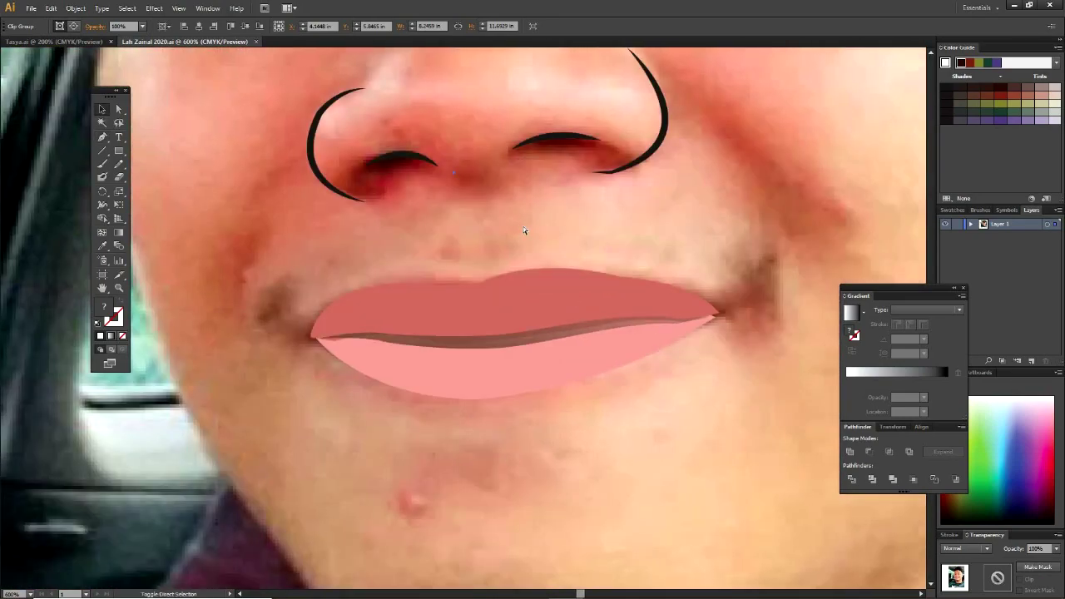
{"action": "key", "text": "ctrl+shift+bracketright"}
{"action": "key", "text": "ctrl+plus"}
{"action": "left_click", "coordinate": [103, 137]}
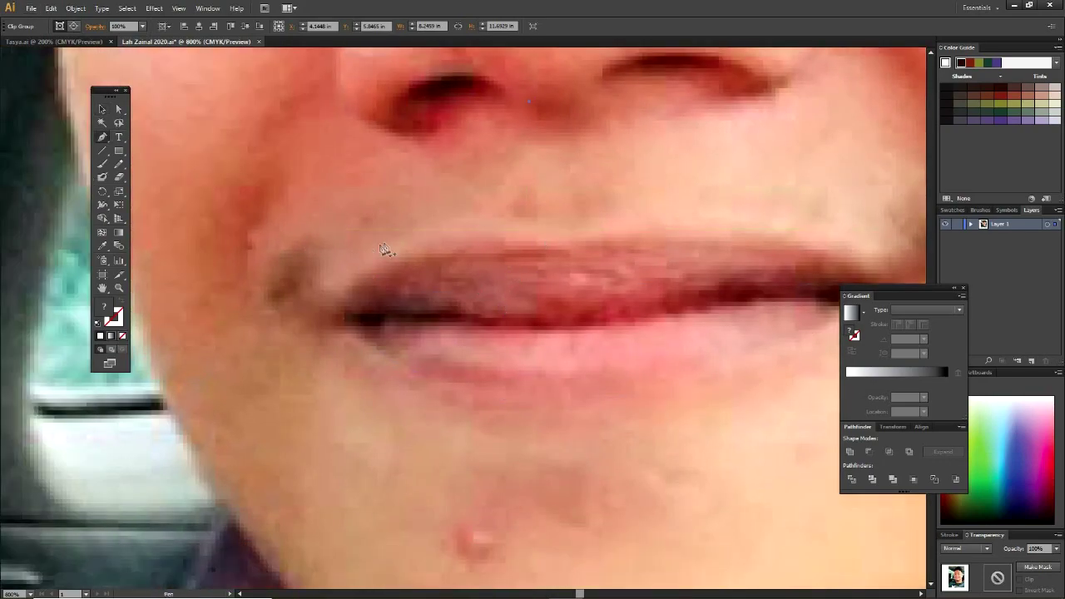
{"action": "left_click_drag", "start_coordinate": [517, 323], "coordinate": [583, 321]}
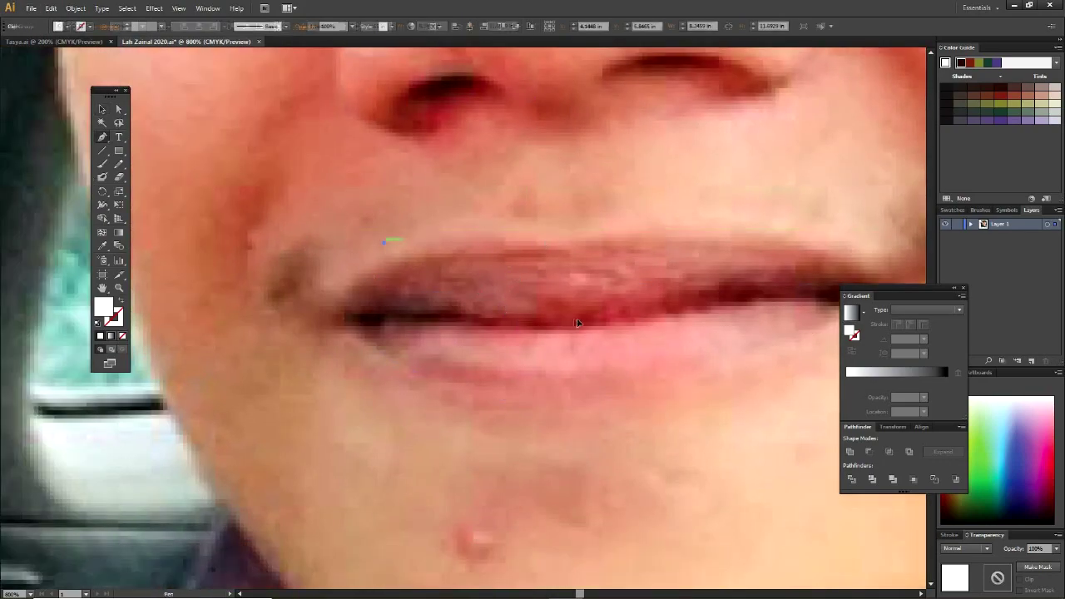
{"action": "left_click", "coordinate": [323, 348]}
{"action": "left_click", "coordinate": [279, 312]}
{"action": "left_click", "coordinate": [383, 244]}
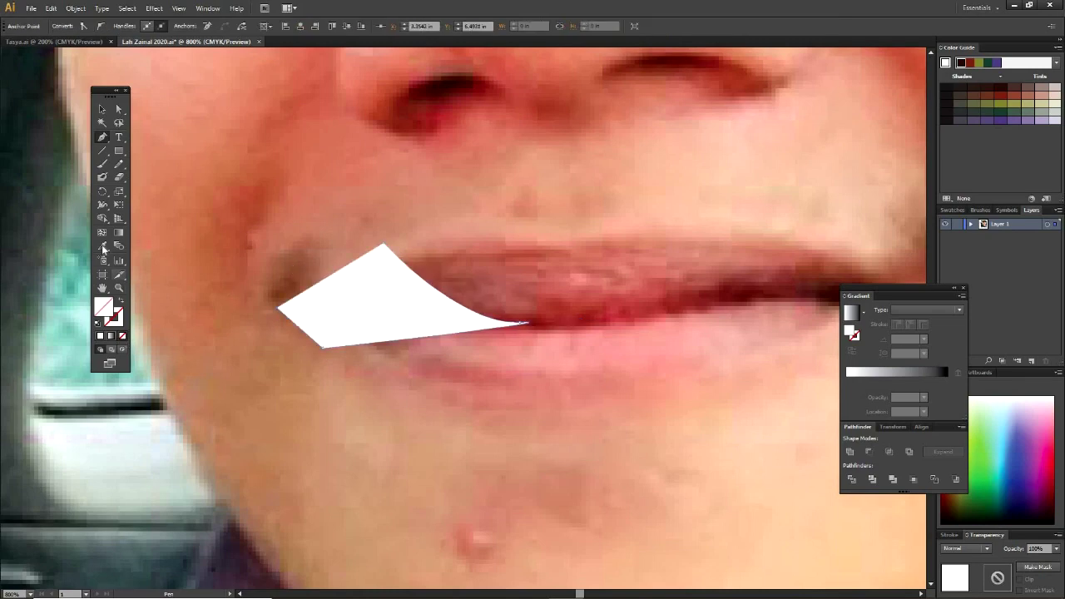
{"action": "left_click", "coordinate": [103, 248]}
{"action": "left_click", "coordinate": [339, 286]}
{"action": "left_click", "coordinate": [396, 297]}
Trace a larger upper-lip shape filled with the photo's pink lip colour, then show the artwork.
{"action": "key", "text": "p"}
{"action": "left_click", "coordinate": [708, 222]}
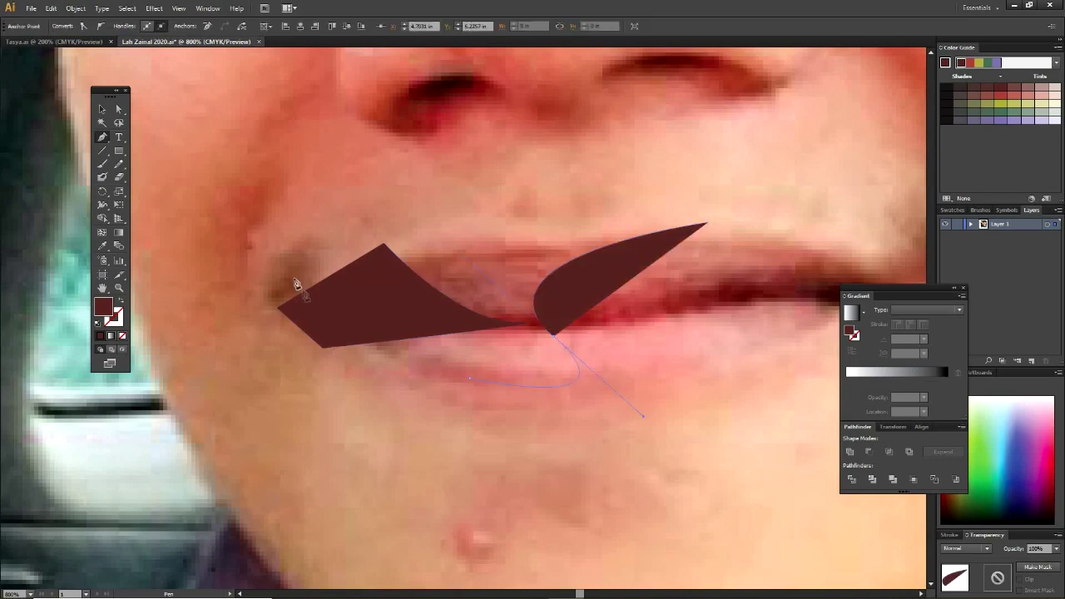
{"action": "left_click_drag", "start_coordinate": [266, 231], "coordinate": [399, 194]}
{"action": "left_click", "coordinate": [122, 336]}
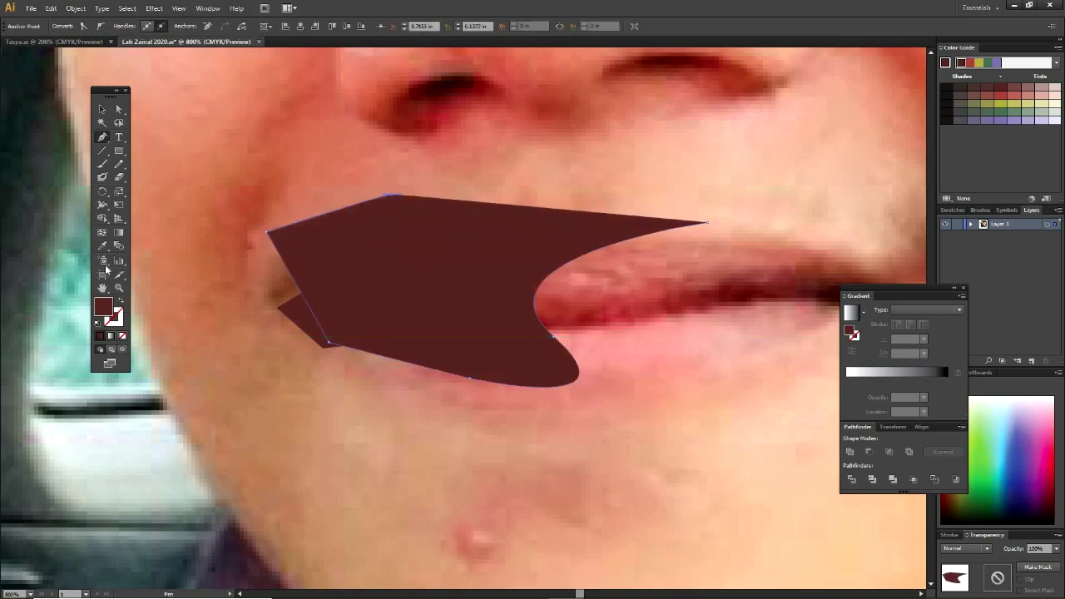
{"action": "left_click", "coordinate": [495, 261]}
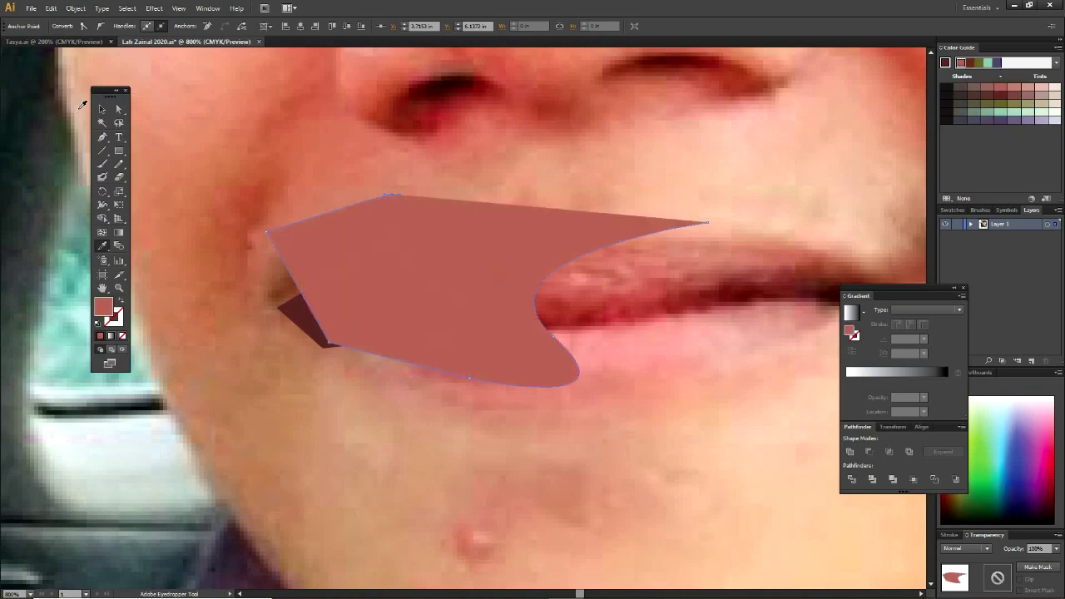
{"action": "left_click", "coordinate": [101, 109]}
{"action": "left_click", "coordinate": [287, 134]}
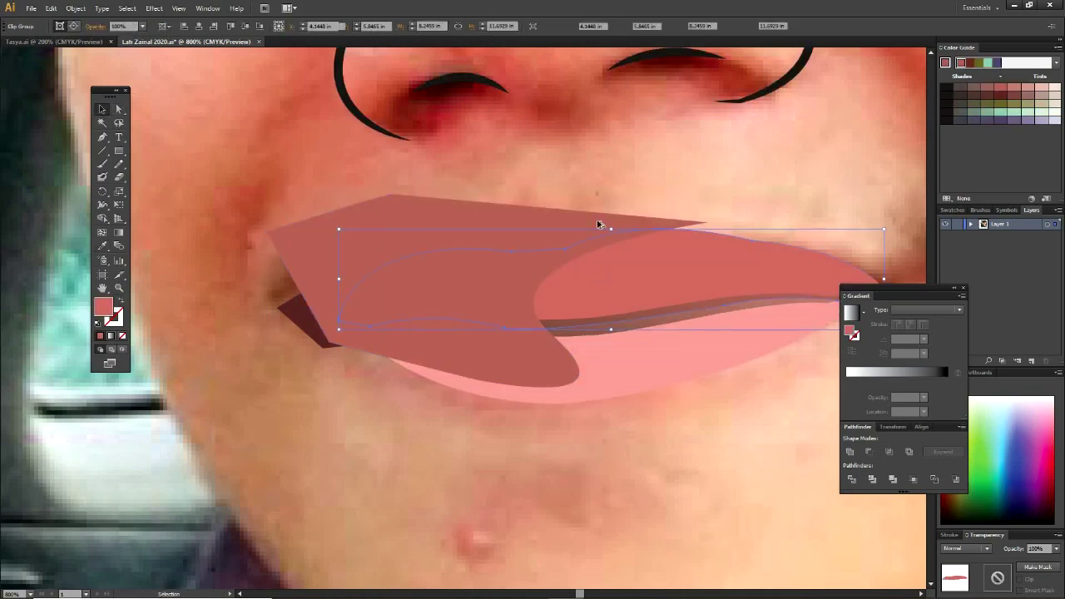
Send the maroon polygon behind the upper lip shape and select both together.
{"action": "left_click_drag", "start_coordinate": [603, 286], "coordinate": [612, 181]}
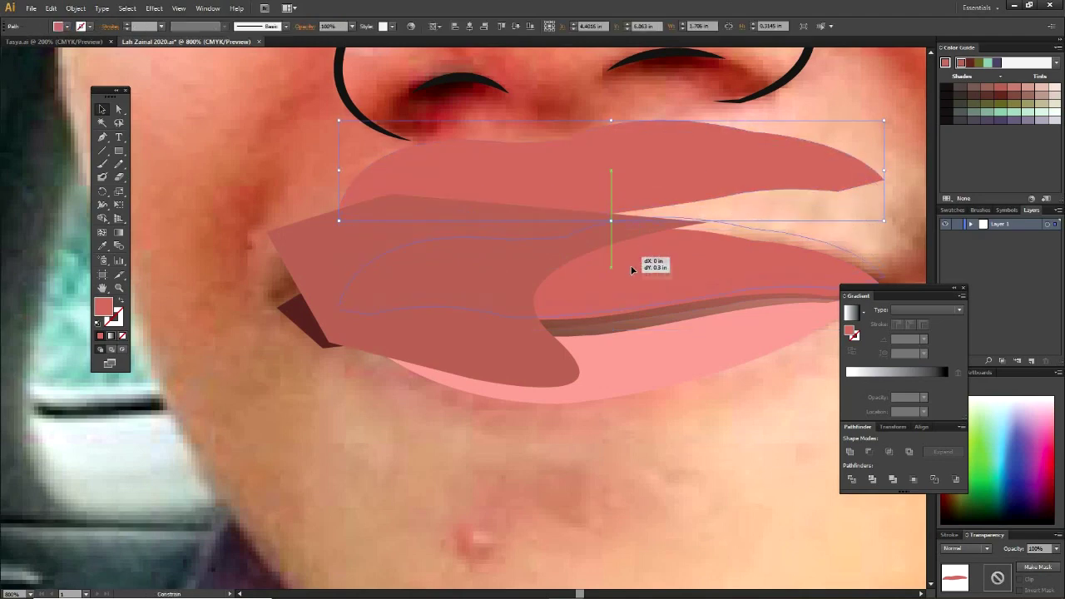
{"action": "left_click_drag", "start_coordinate": [630, 252], "coordinate": [533, 272]}
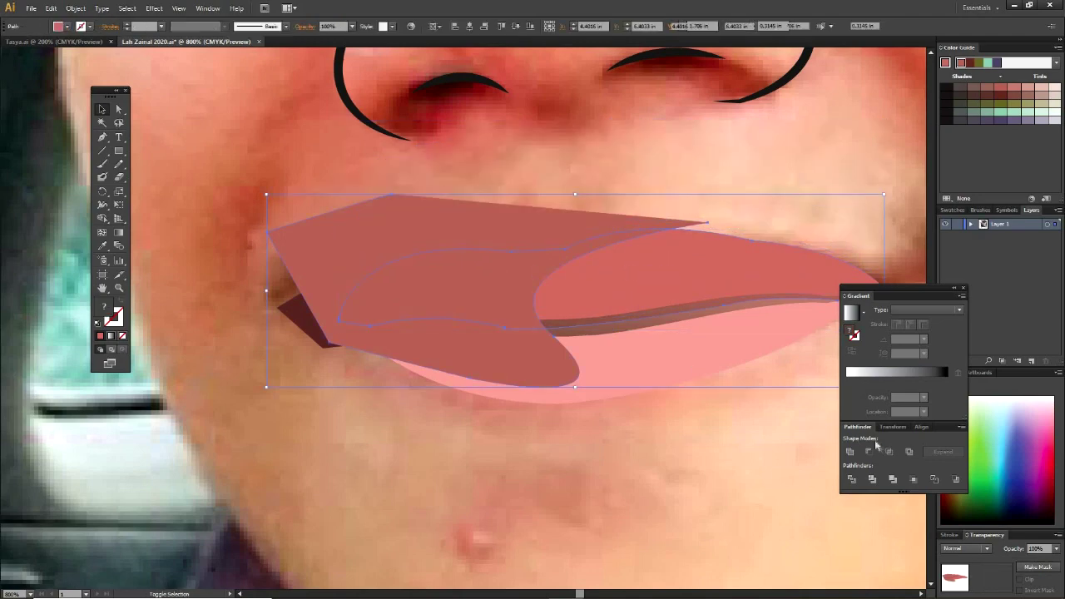
{"action": "key", "text": "ctrl+z"}
{"action": "left_click_drag", "start_coordinate": [634, 276], "coordinate": [616, 174]}
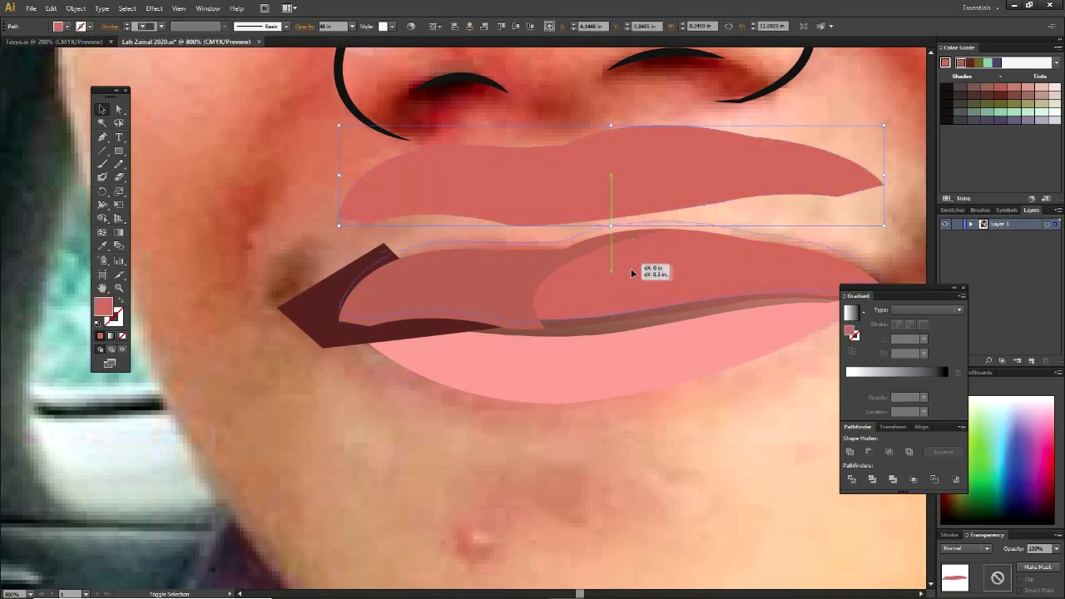
{"action": "key", "text": "ctrl+z"}
{"action": "left_click", "coordinate": [315, 310], "text": "shift"}
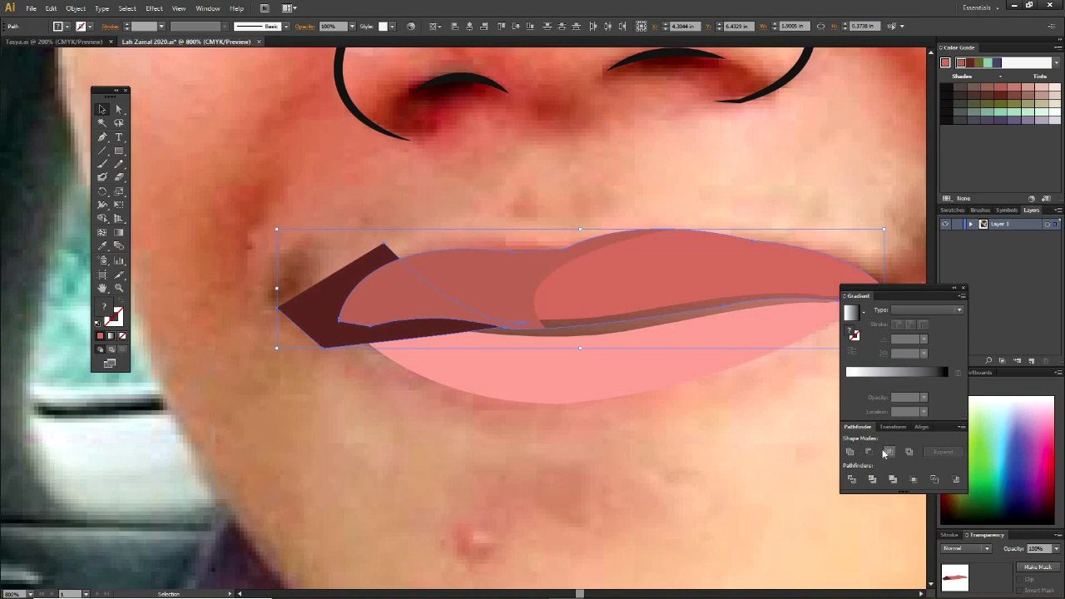
{"action": "left_click", "coordinate": [392, 304], "text": "shift"}
Intersect the polygon with the upper lip shape to trim it to the lip.
{"action": "left_click", "coordinate": [660, 311], "text": "shift"}
{"action": "left_click", "coordinate": [888, 451]}
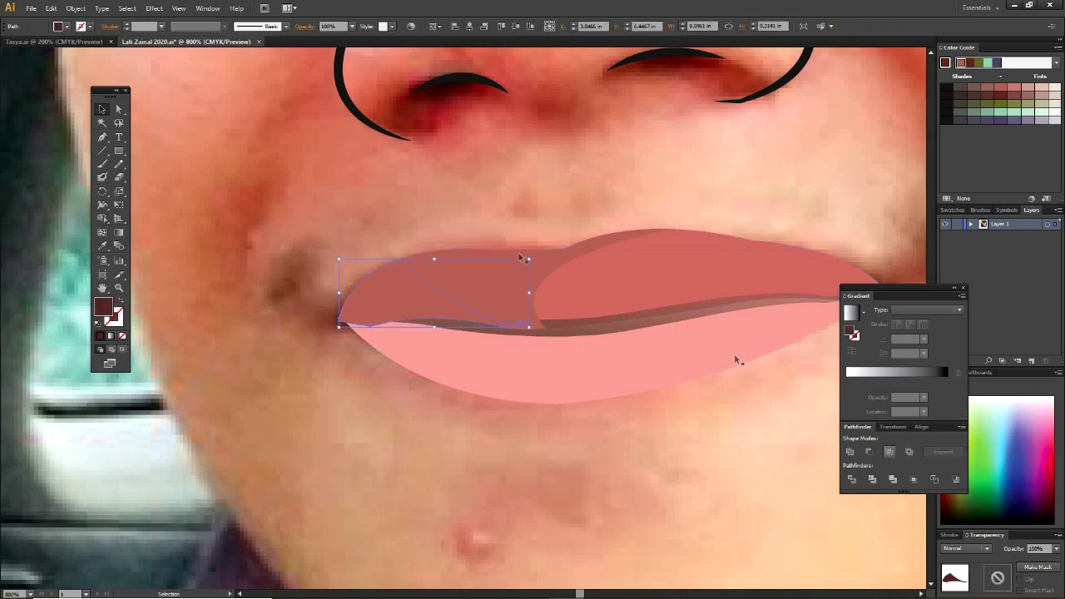
{"action": "double_click", "coordinate": [105, 307]}
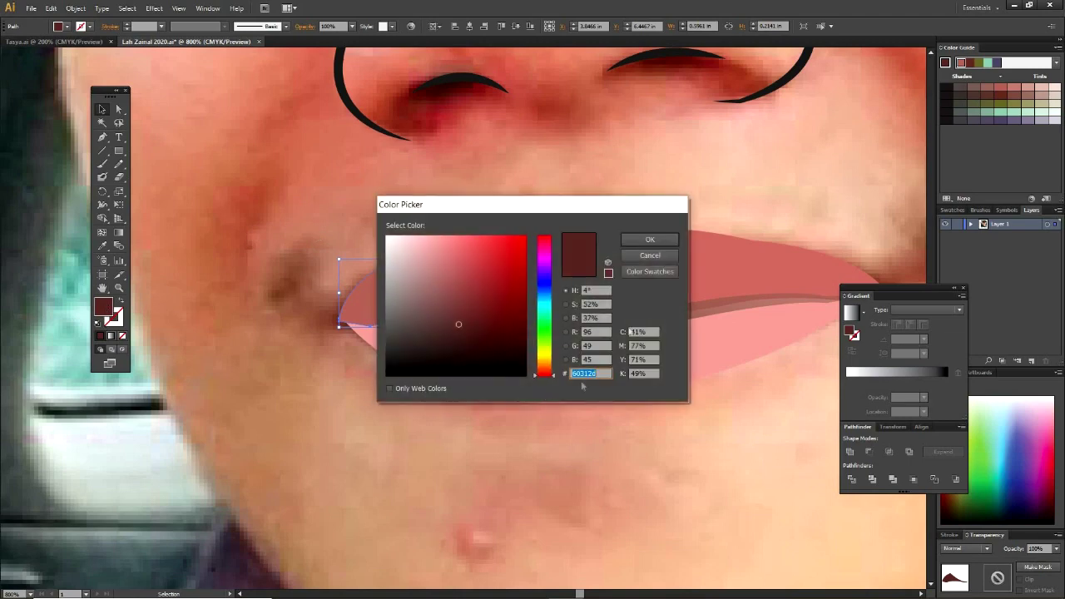
{"action": "left_click", "coordinate": [651, 244]}
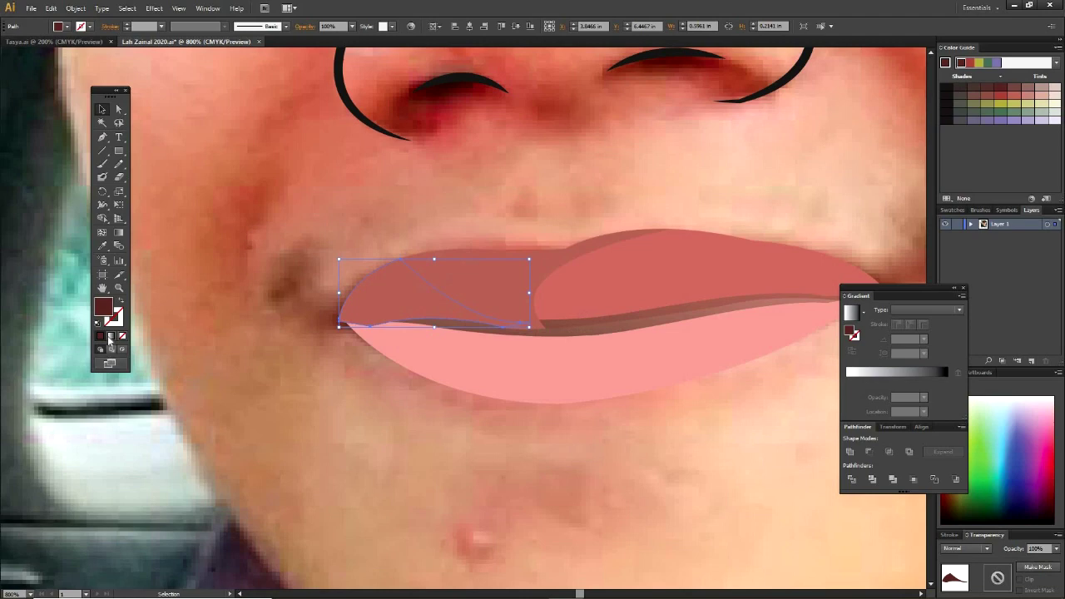
Give the trimmed shape a gradient from #60312d fading to a 0% opacity stop.
{"action": "key", "text": "period"}
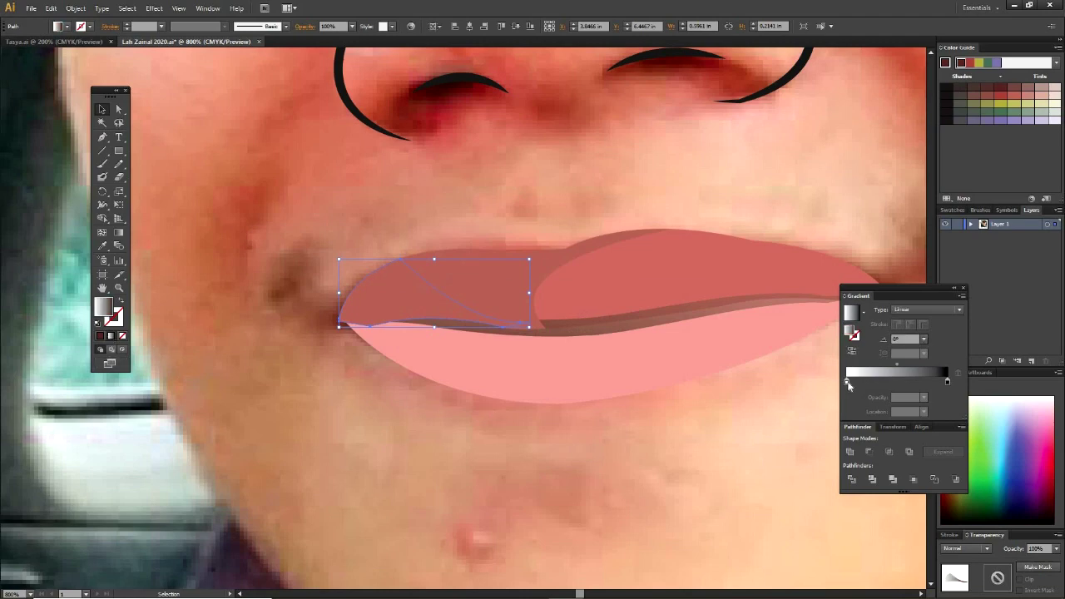
{"action": "left_click", "coordinate": [848, 383]}
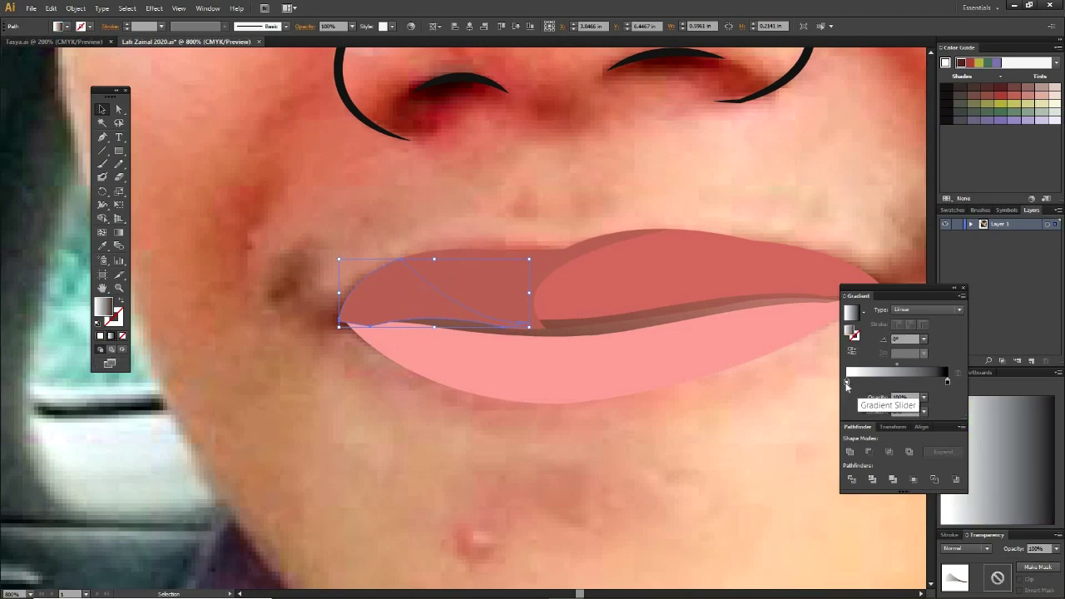
{"action": "double_click", "coordinate": [848, 383]}
{"action": "left_click", "coordinate": [944, 392]}
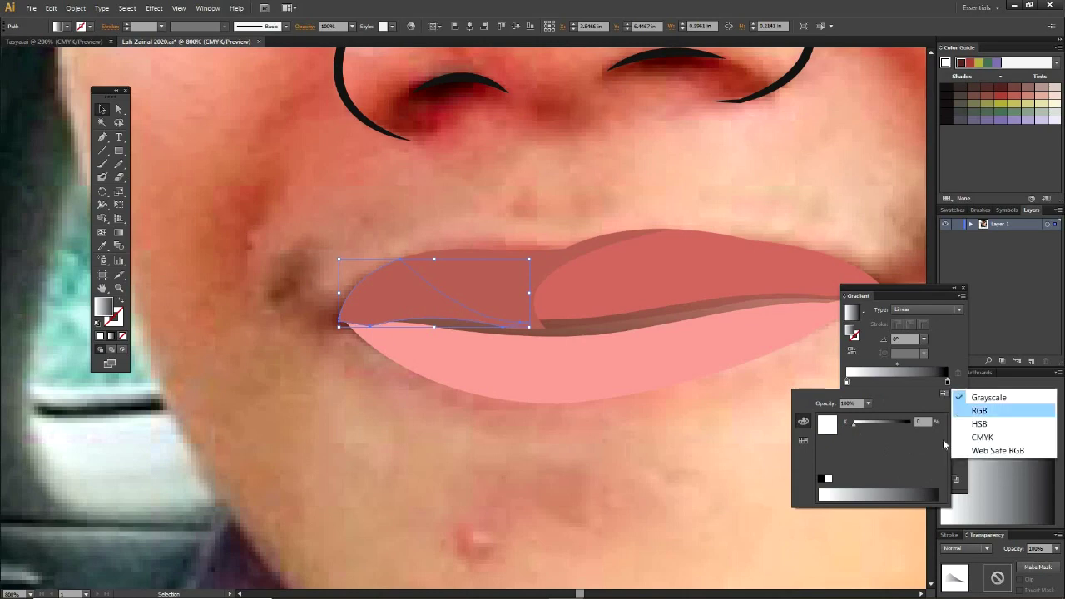
{"action": "left_click", "coordinate": [980, 410]}
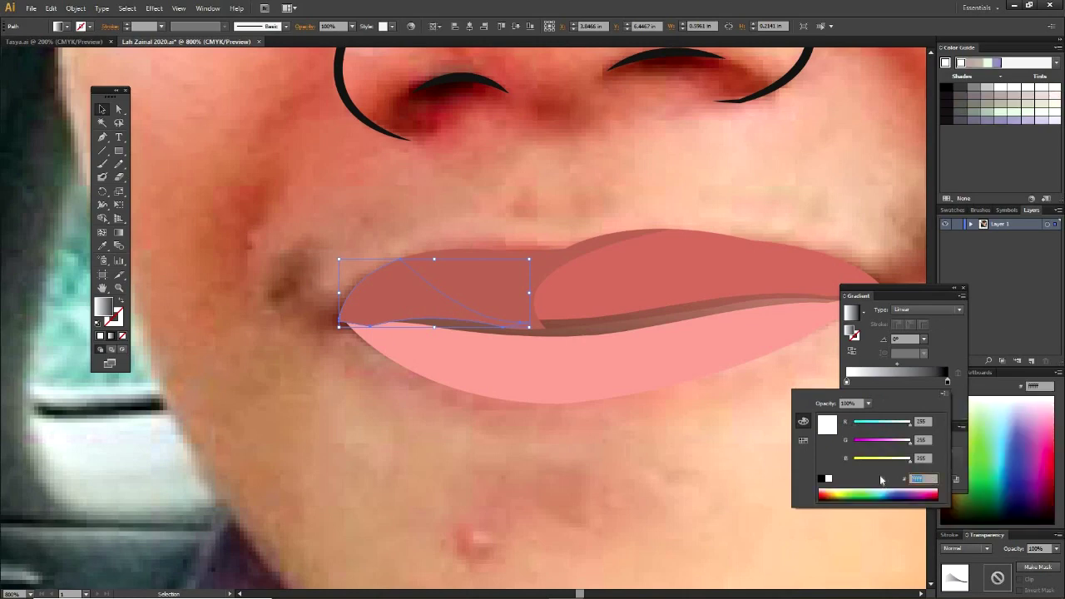
{"action": "key", "text": "Return"}
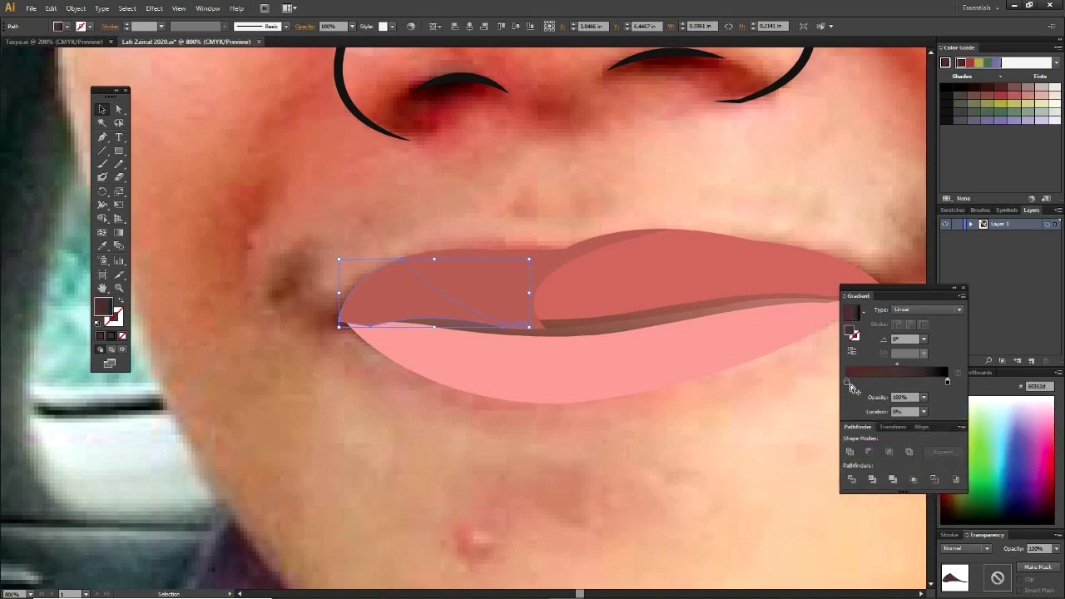
{"action": "left_click", "coordinate": [910, 382]}
{"action": "left_click", "coordinate": [947, 381]}
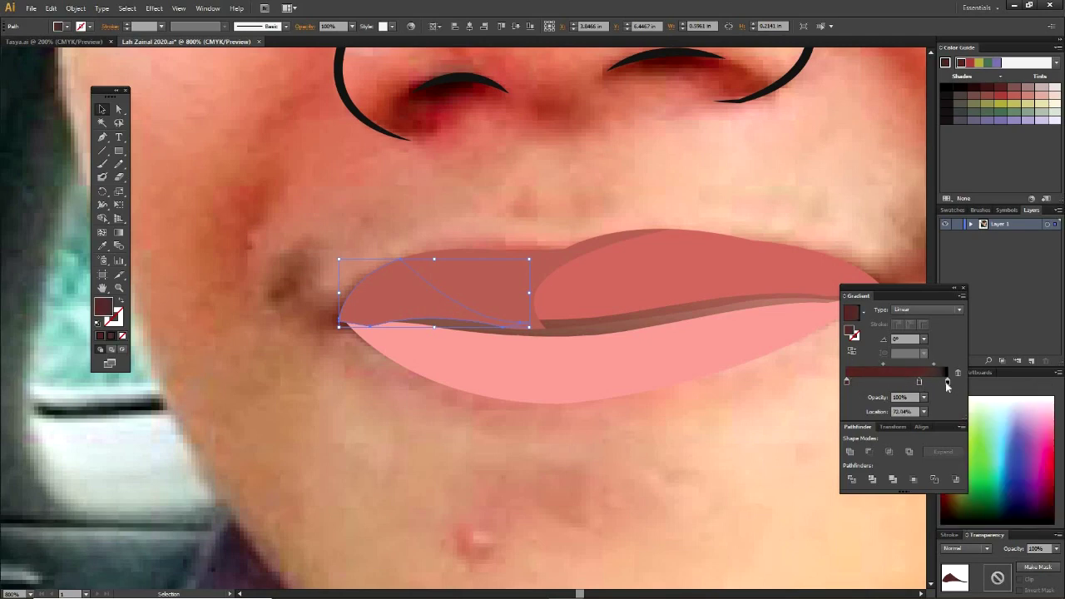
{"action": "left_click", "coordinate": [920, 382]}
{"action": "left_click", "coordinate": [924, 399]}
{"action": "left_click", "coordinate": [936, 412]}
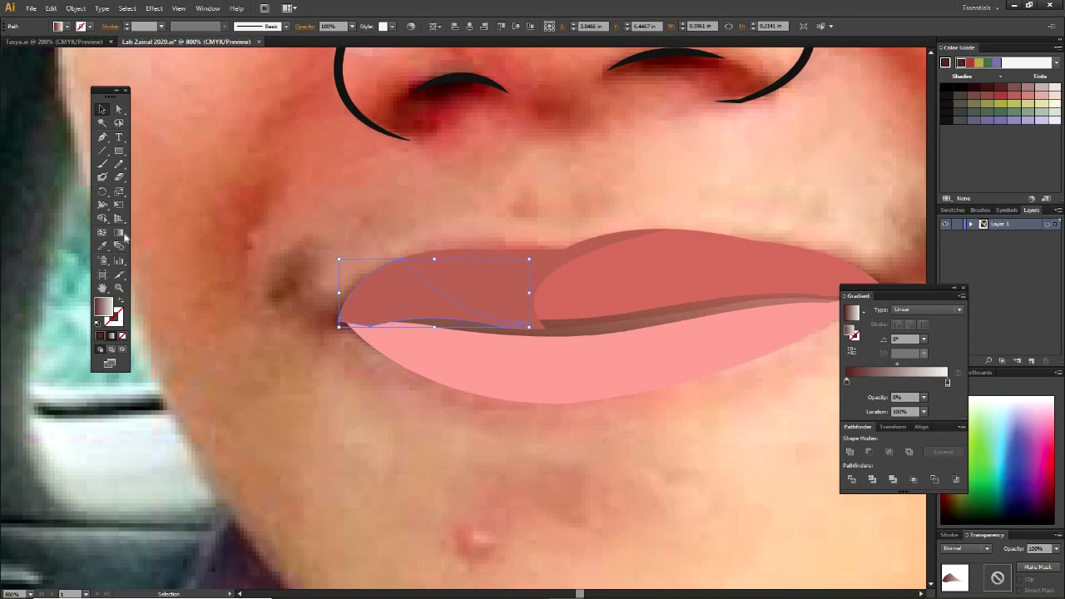
{"action": "left_click", "coordinate": [501, 300]}
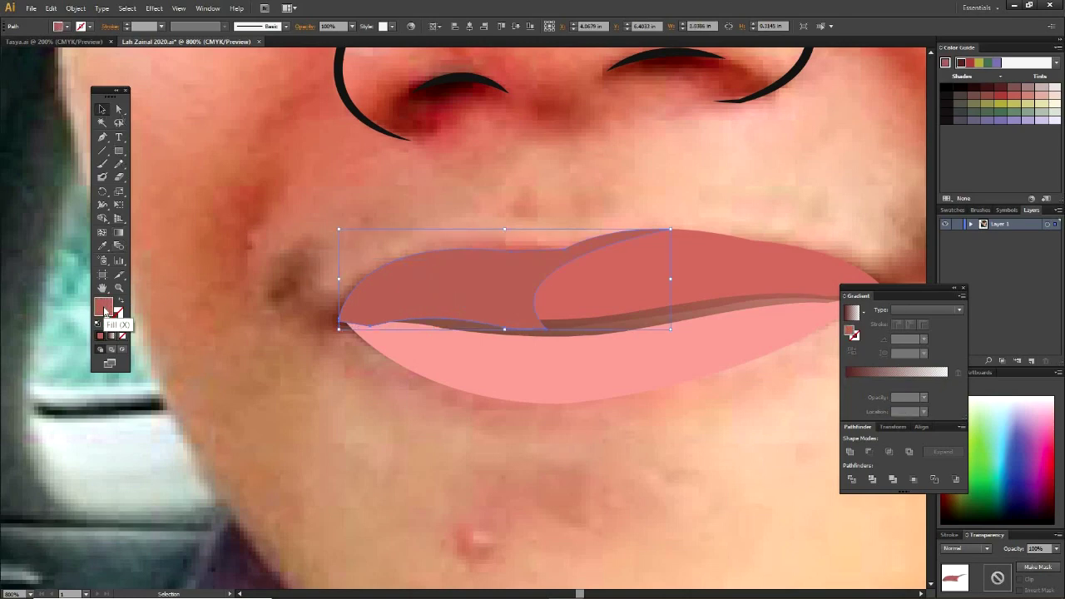
Fill the upper lip with a horizontal gradient from #b66758 fading to 0% opacity.
{"action": "double_click", "coordinate": [103, 308]}
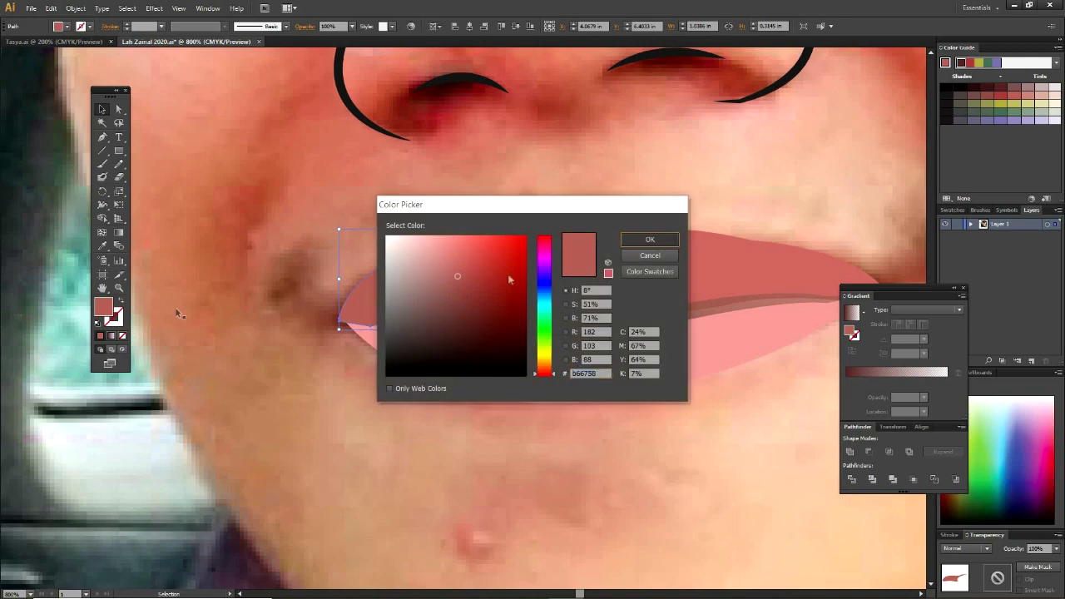
{"action": "left_click", "coordinate": [645, 240]}
{"action": "left_click", "coordinate": [111, 336]}
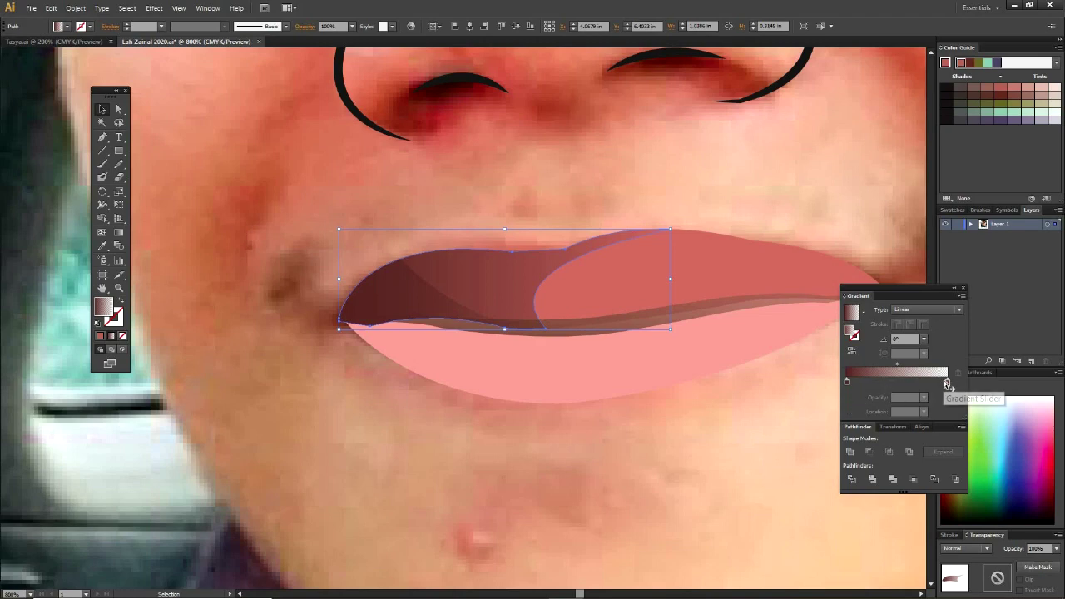
{"action": "double_click", "coordinate": [847, 382]}
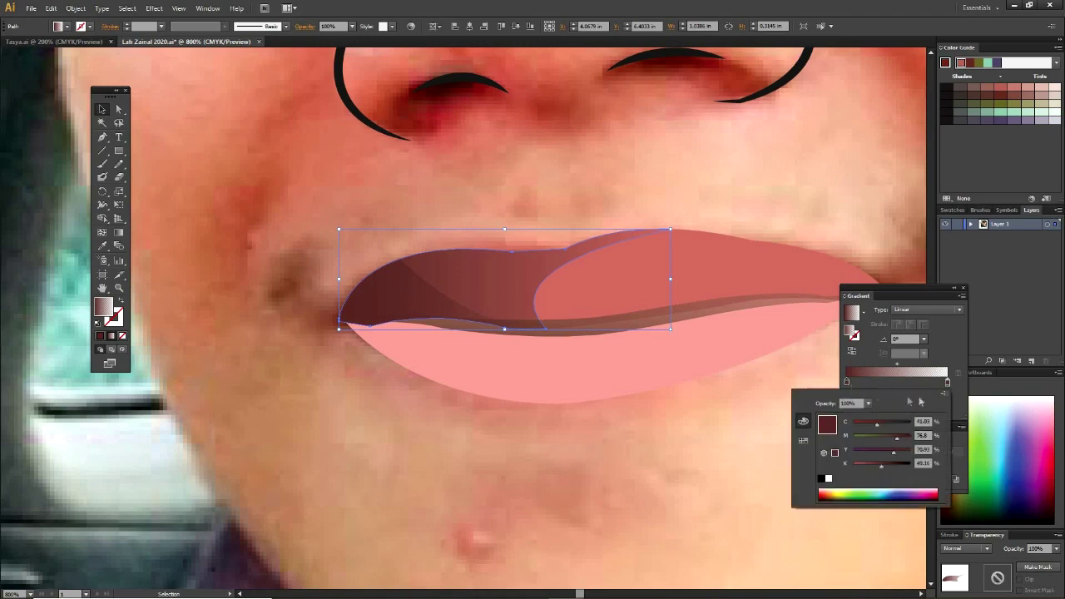
{"action": "left_click", "coordinate": [944, 394]}
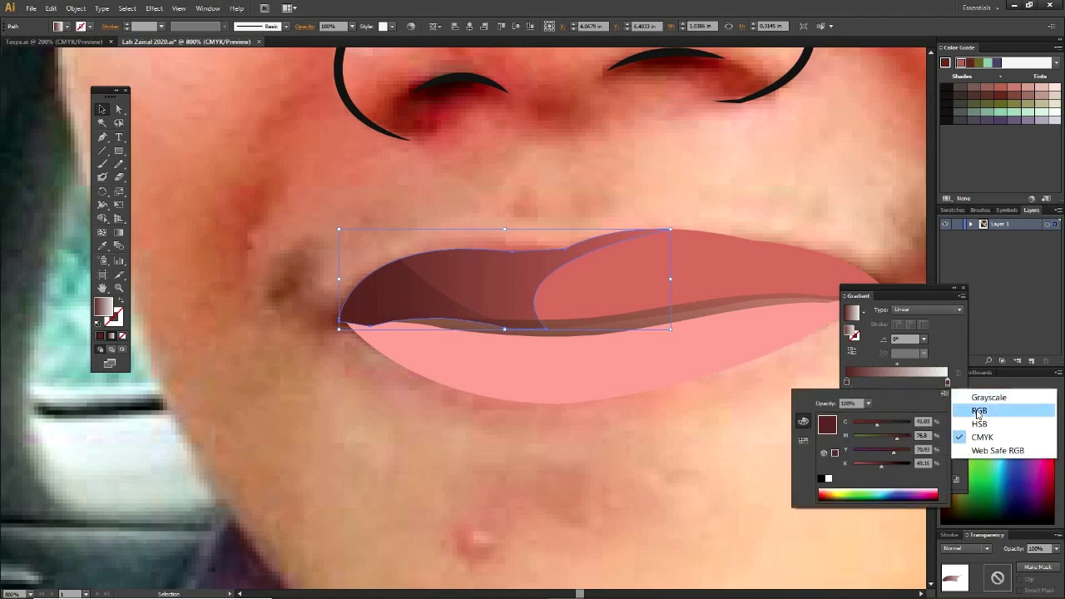
{"action": "left_click", "coordinate": [978, 410]}
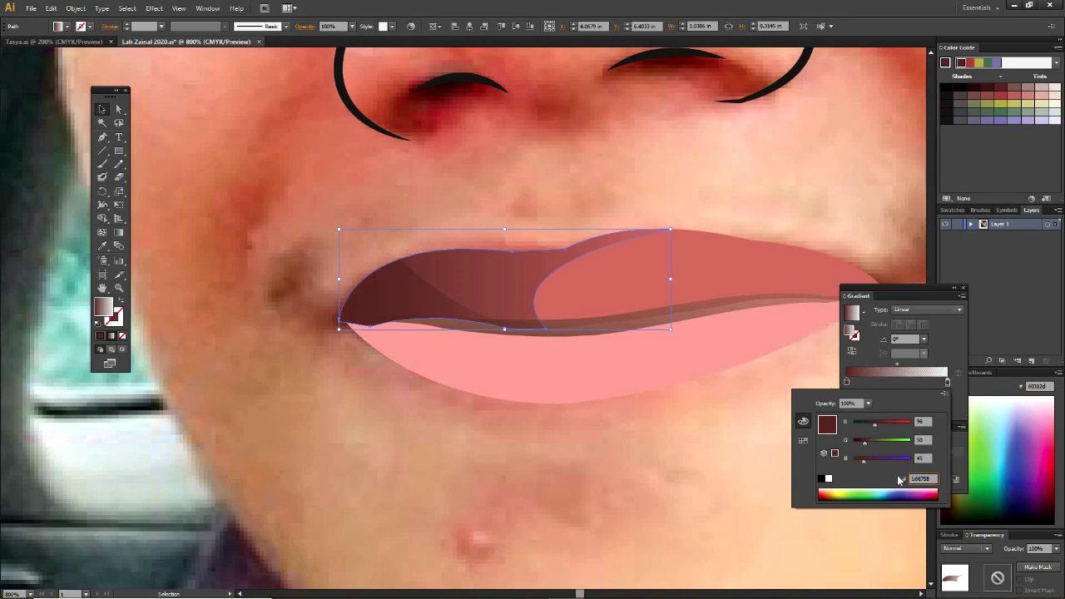
{"action": "key", "text": "Return"}
{"action": "left_click_drag", "start_coordinate": [855, 388], "coordinate": [930, 382]}
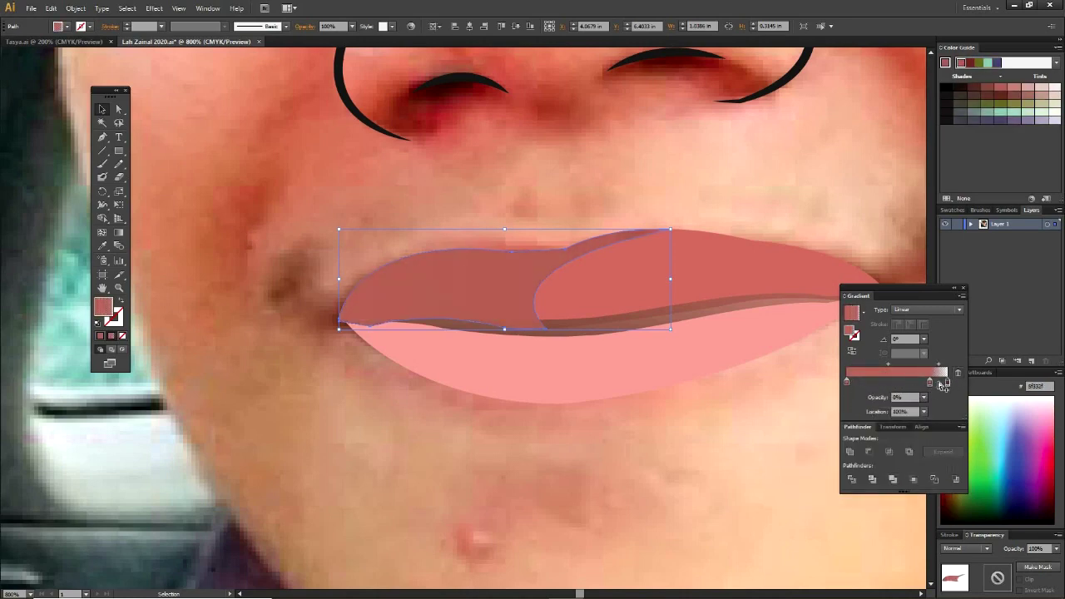
{"action": "left_click_drag", "start_coordinate": [924, 398], "coordinate": [825, 416]}
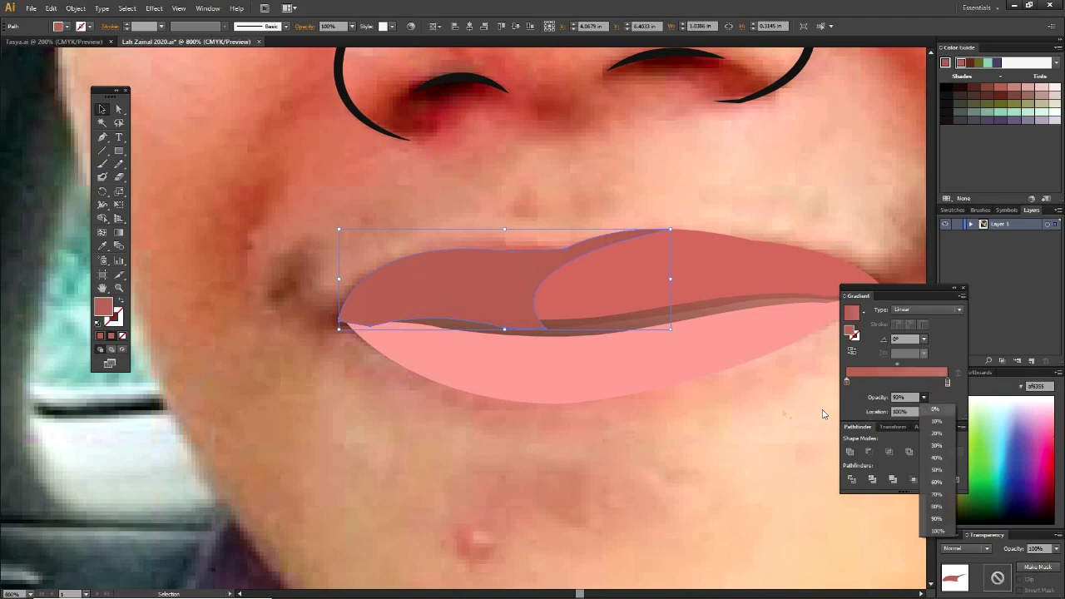
{"action": "key", "text": "g"}
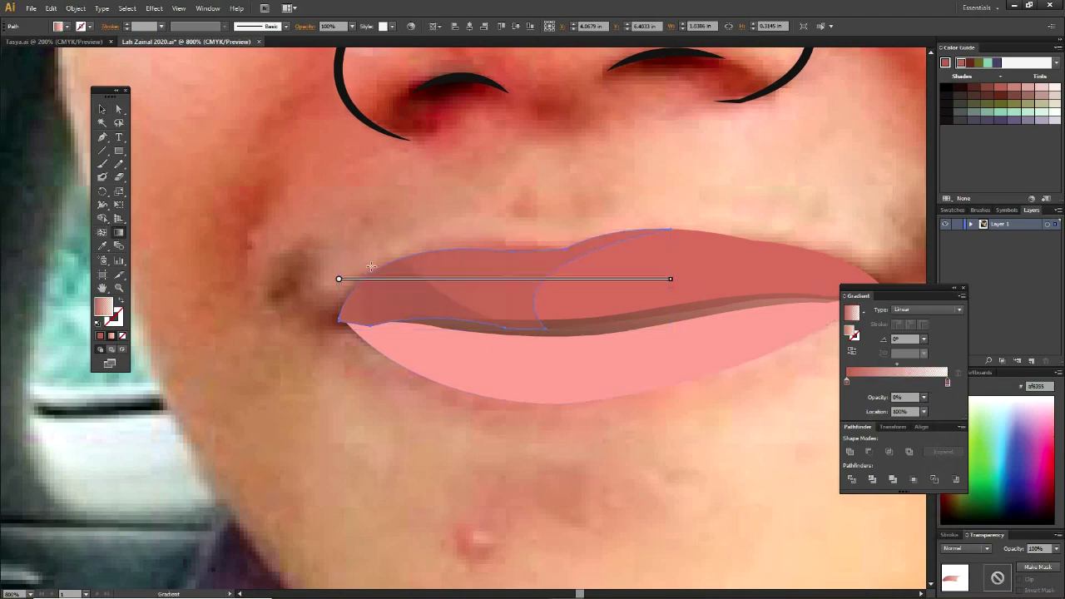
{"action": "left_click_drag", "start_coordinate": [381, 278], "coordinate": [565, 282]}
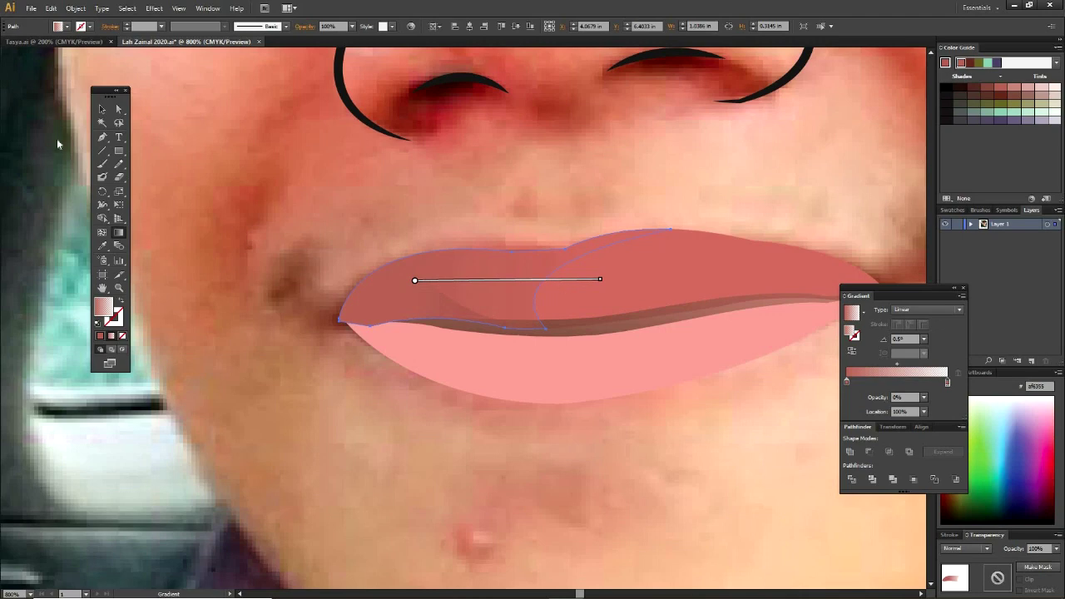
Angle the dark corner piece's gradient to about 13.6° and send it behind the upper lip.
{"action": "left_click", "coordinate": [101, 112]}
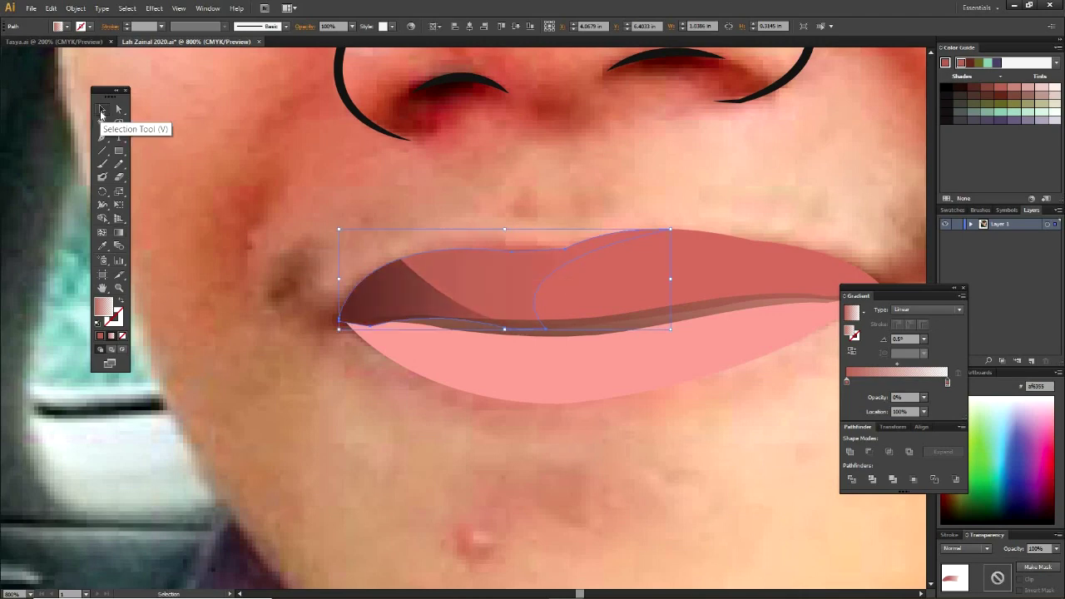
{"action": "left_click", "coordinate": [391, 283]}
{"action": "key", "text": "g"}
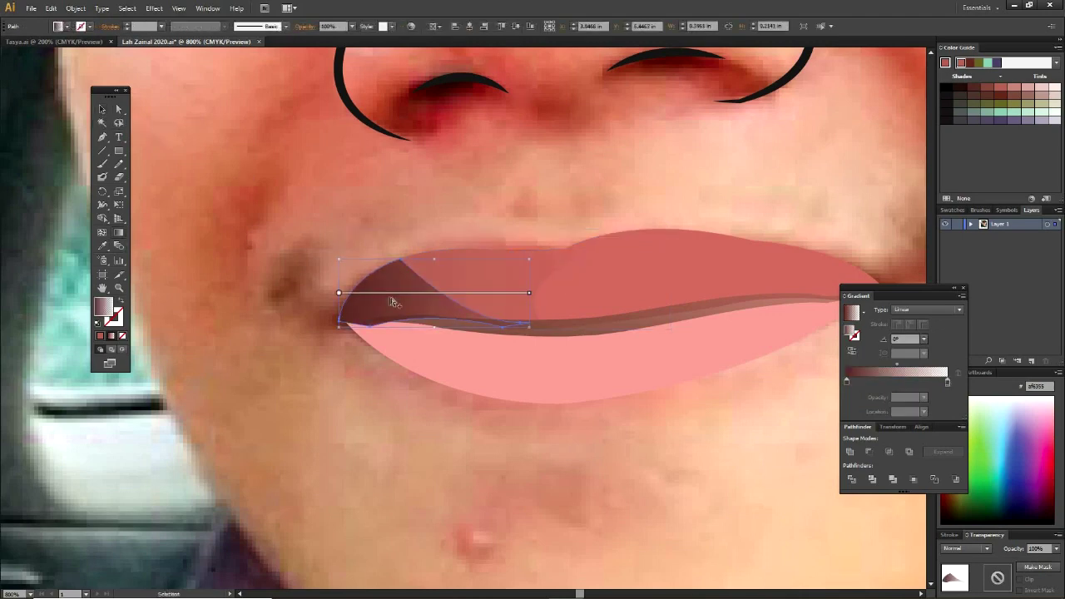
{"action": "left_click_drag", "start_coordinate": [361, 316], "coordinate": [462, 292]}
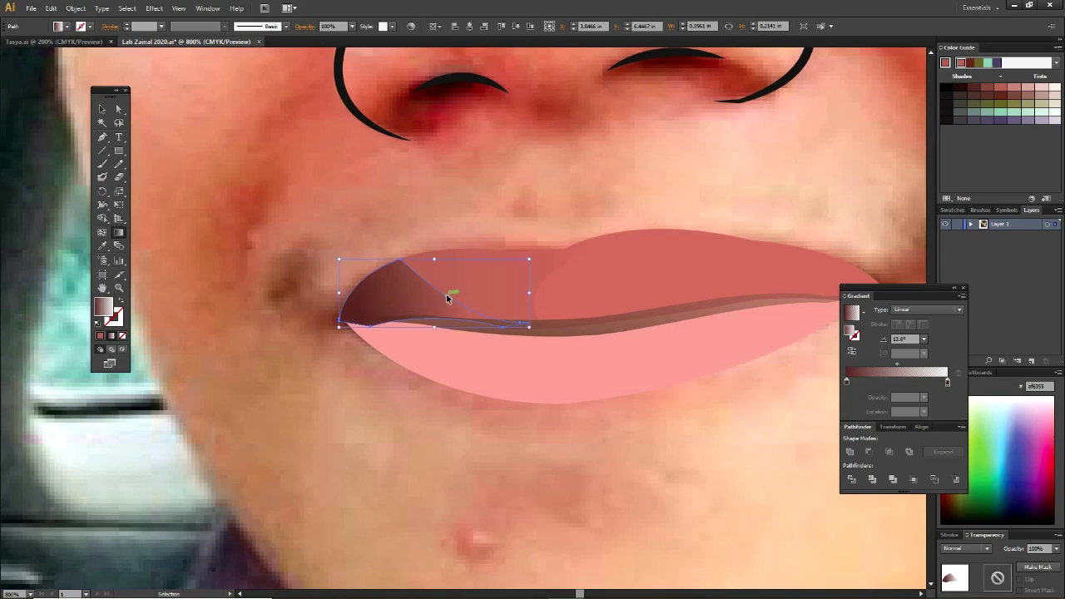
{"action": "key", "text": "ctrl+bracketleft"}
{"action": "key", "text": "v"}
{"action": "left_click", "coordinate": [171, 183]}
{"action": "left_click", "coordinate": [428, 310]}
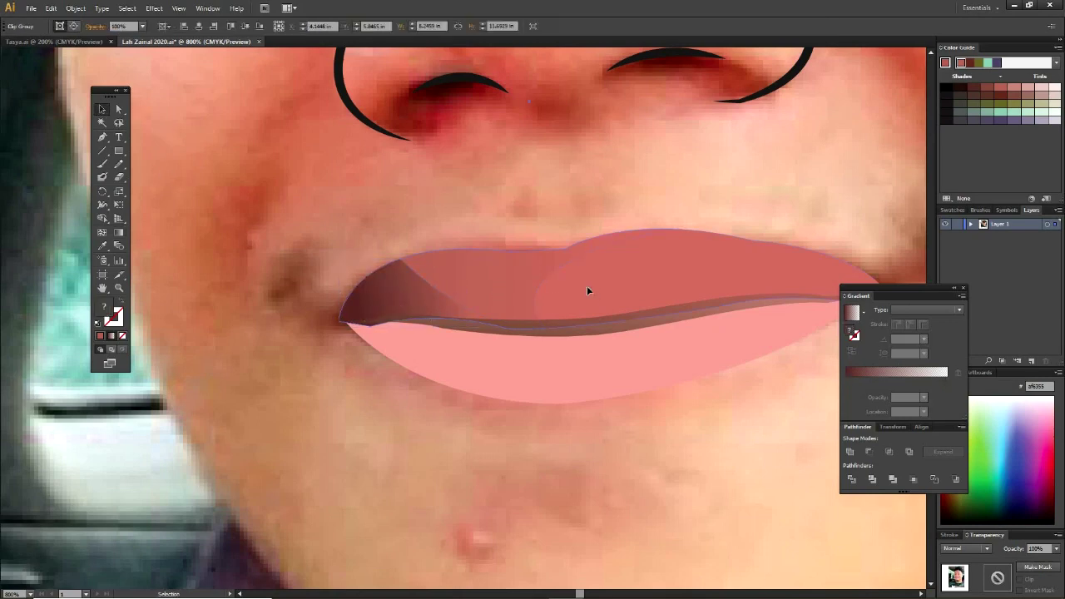
Select the lip group, centre the mouth and hide the artwork to reveal the photo.
{"action": "left_click", "coordinate": [611, 322]}
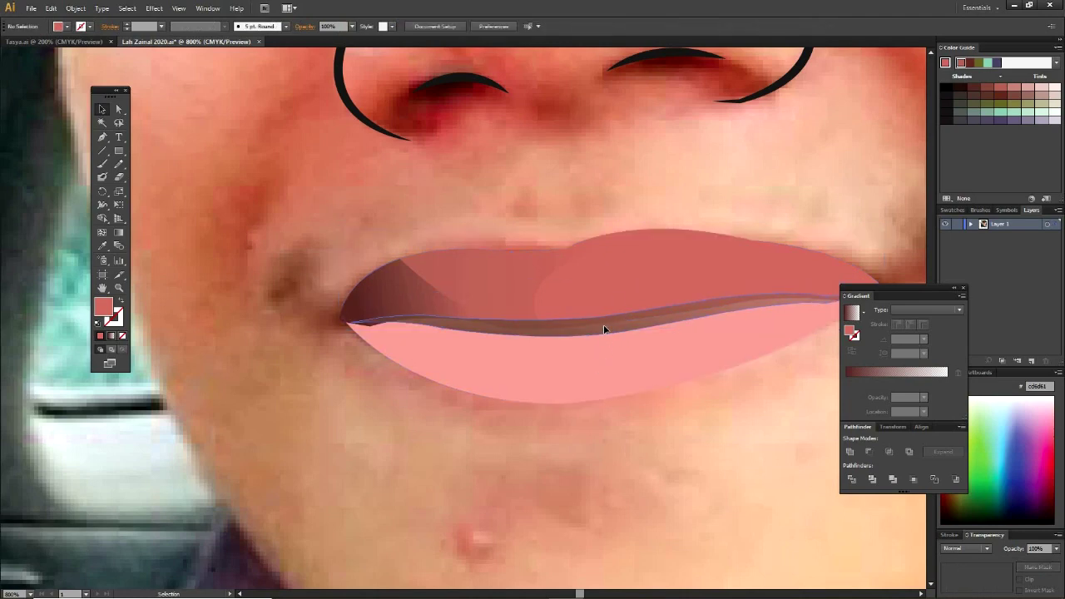
{"action": "left_click", "coordinate": [616, 372]}
{"action": "key", "text": "a"}
{"action": "key", "text": "v"}
{"action": "left_click", "coordinate": [542, 347]}
{"action": "left_click_drag", "start_coordinate": [508, 255], "coordinate": [408, 283]}
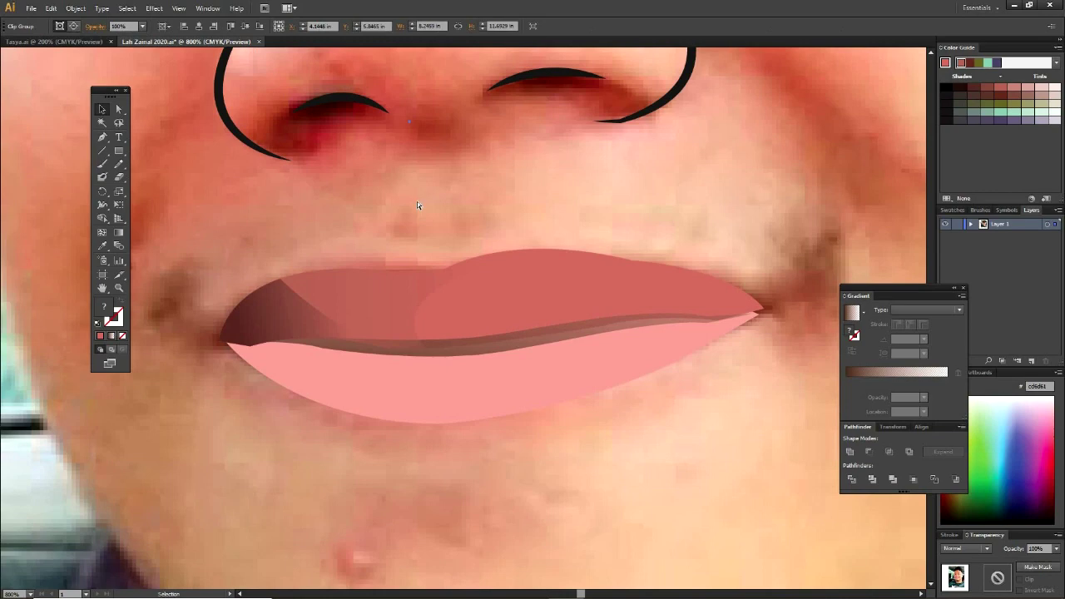
{"action": "key", "text": "ctrl+3"}
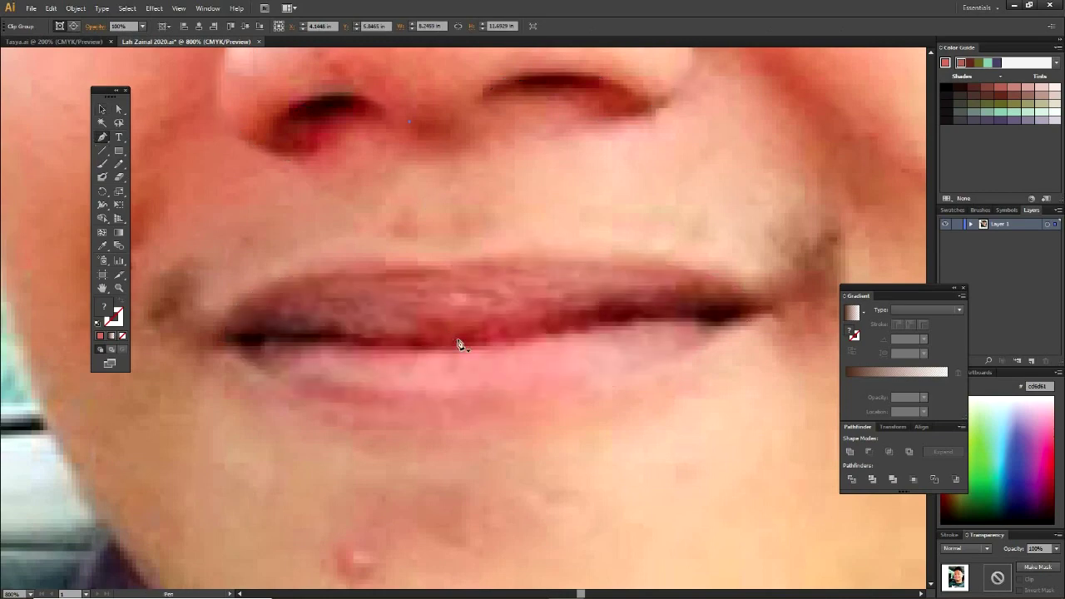
Trace a closed corner piece around the right lip corner.
{"action": "left_click", "coordinate": [499, 337]}
{"action": "left_click_drag", "start_coordinate": [605, 266], "coordinate": [463, 248]}
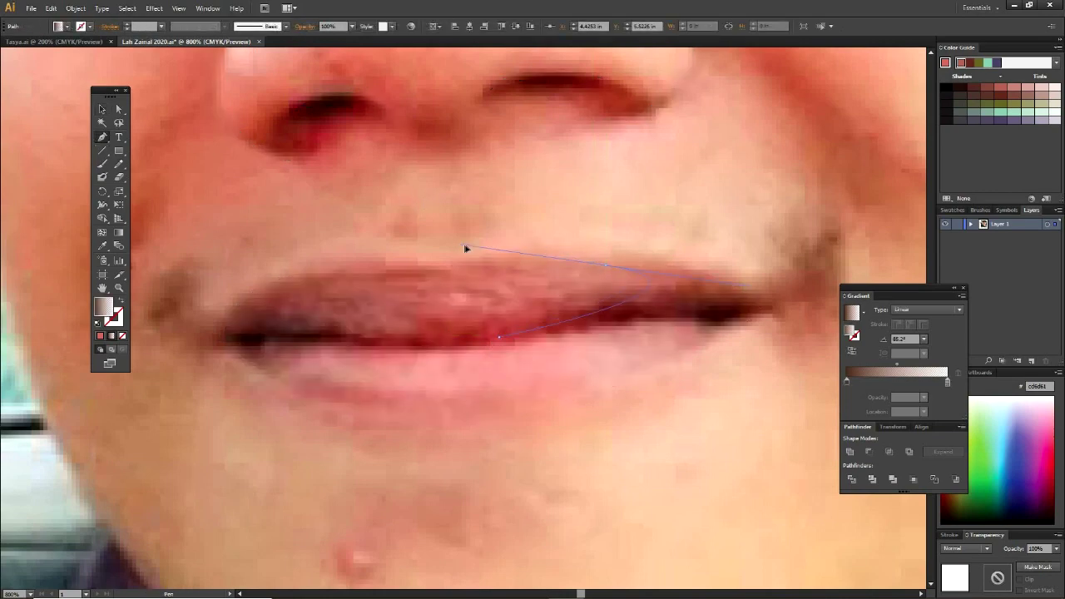
{"action": "left_click", "coordinate": [633, 228]}
{"action": "left_click", "coordinate": [745, 245]}
{"action": "left_click", "coordinate": [803, 300]}
{"action": "left_click", "coordinate": [759, 367]}
{"action": "left_click", "coordinate": [687, 367]}
{"action": "left_click", "coordinate": [500, 337]}
{"action": "left_click", "coordinate": [102, 111]}
Trace a shape across the upper lip's right side, filled with the photo's lip red.
{"action": "key", "text": "p"}
{"action": "left_click", "coordinate": [333, 342]}
{"action": "left_click", "coordinate": [441, 314]}
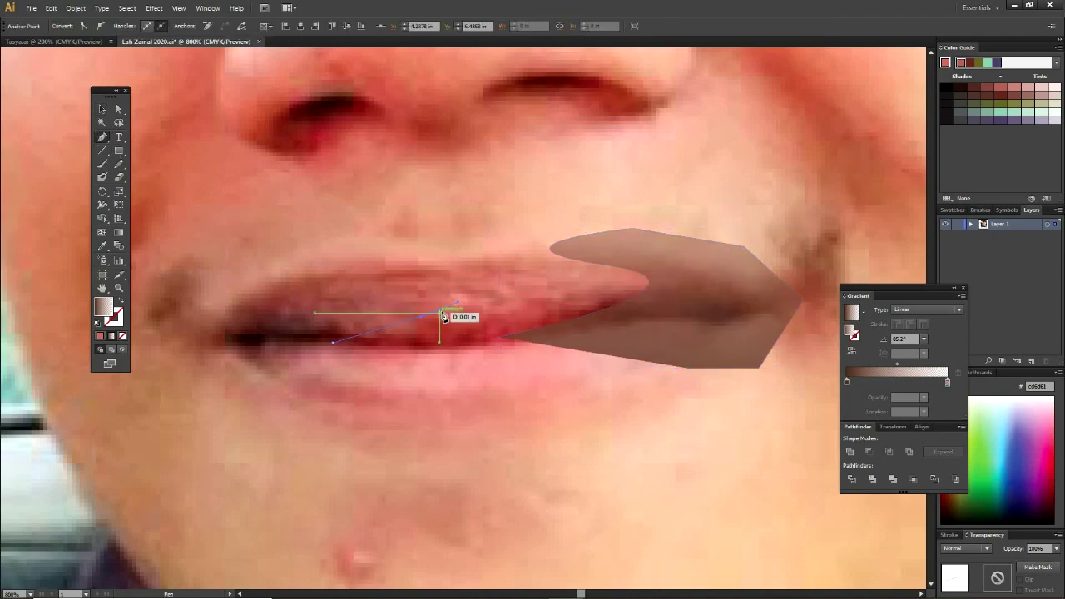
{"action": "left_click_drag", "start_coordinate": [735, 247], "coordinate": [803, 152]}
{"action": "left_click", "coordinate": [751, 347]}
{"action": "left_click", "coordinate": [631, 387]}
{"action": "left_click", "coordinate": [291, 363]}
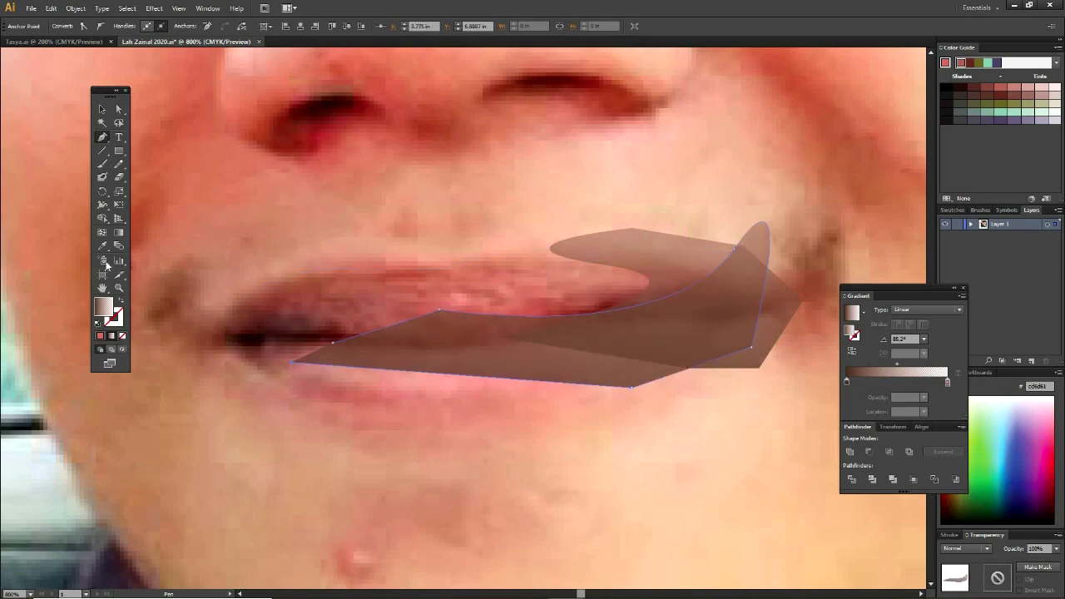
{"action": "left_click", "coordinate": [122, 335]}
{"action": "key", "text": "i"}
{"action": "left_click", "coordinate": [450, 325]}
{"action": "key", "text": "v"}
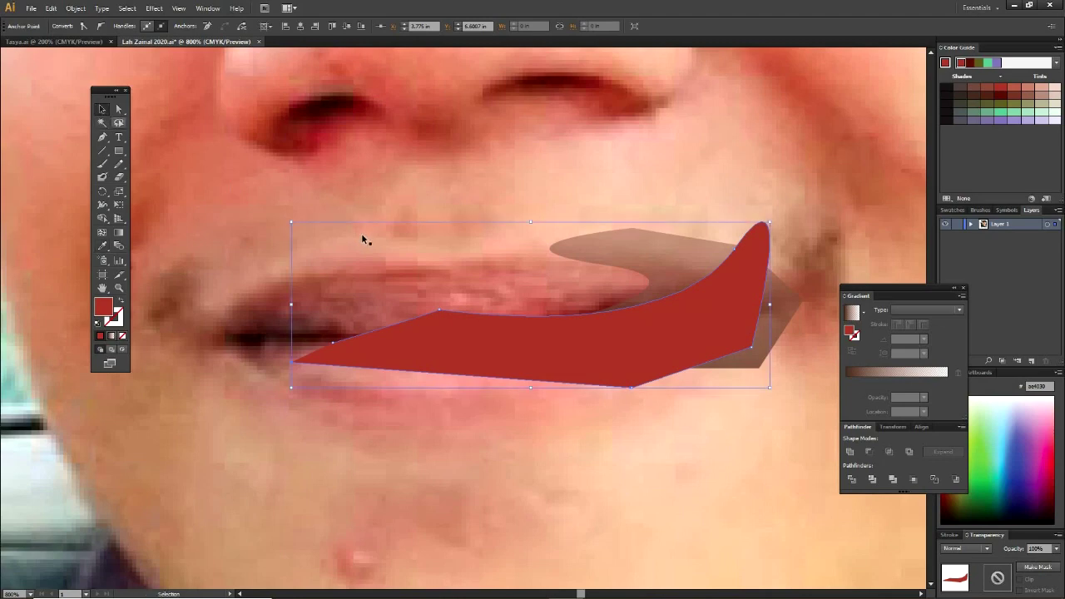
Show the lip and nose artwork again and check the upper lip and red shapes.
{"action": "left_click", "coordinate": [362, 233]}
{"action": "key", "text": "ctrl+shift+bracketleft"}
{"action": "left_click", "coordinate": [496, 296]}
{"action": "mouse_move", "coordinate": [495, 288]}
{"action": "left_mouse_down"}
{"action": "mouse_move", "coordinate": [491, 271]}
{"action": "mouse_move", "coordinate": [495, 289]}
{"action": "left_mouse_up"}
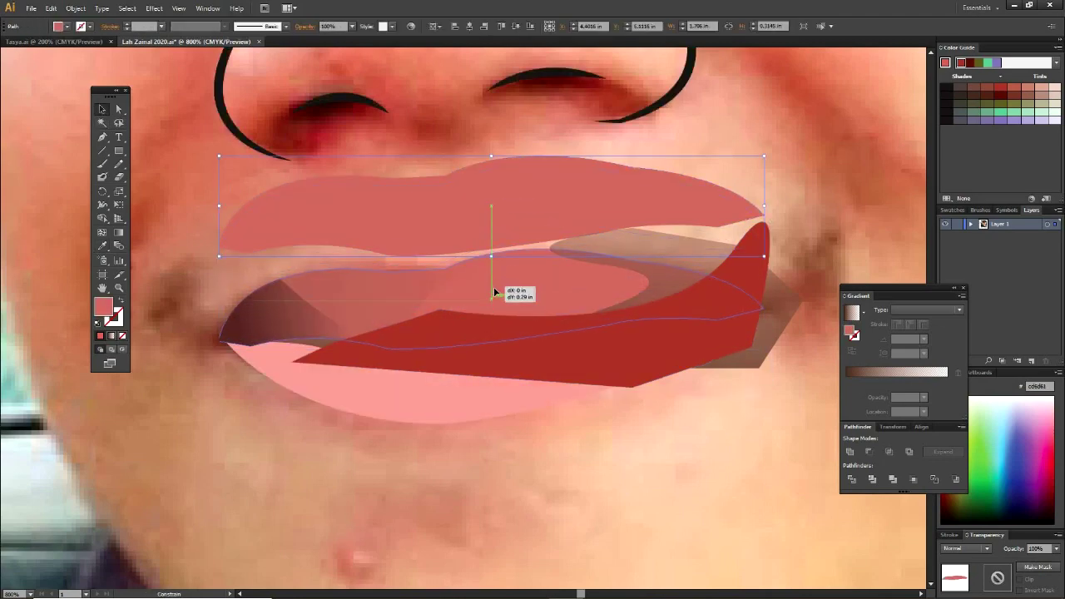
{"action": "left_click_drag", "start_coordinate": [495, 290], "coordinate": [485, 328]}
{"action": "left_click", "coordinate": [535, 296]}
{"action": "mouse_move", "coordinate": [517, 206]}
{"action": "left_mouse_down"}
{"action": "mouse_move", "coordinate": [534, 286]}
{"action": "mouse_move", "coordinate": [677, 290]}
{"action": "left_mouse_up"}
{"action": "key", "text": "ctrl+z"}
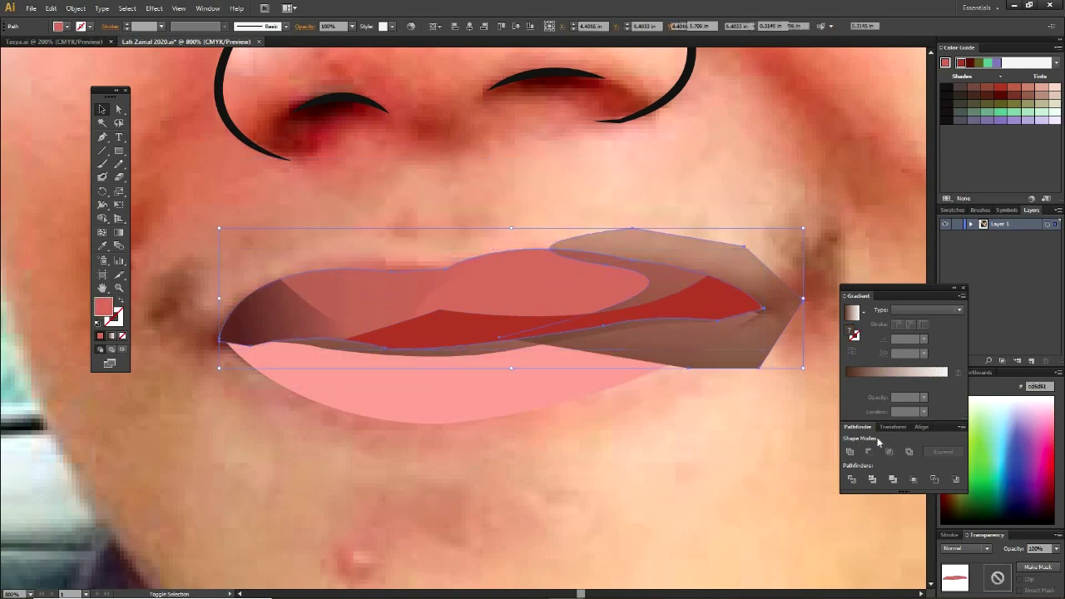
Give the red shape a linear gradient with a red RGB hex left stop.
{"action": "left_click", "coordinate": [117, 232]}
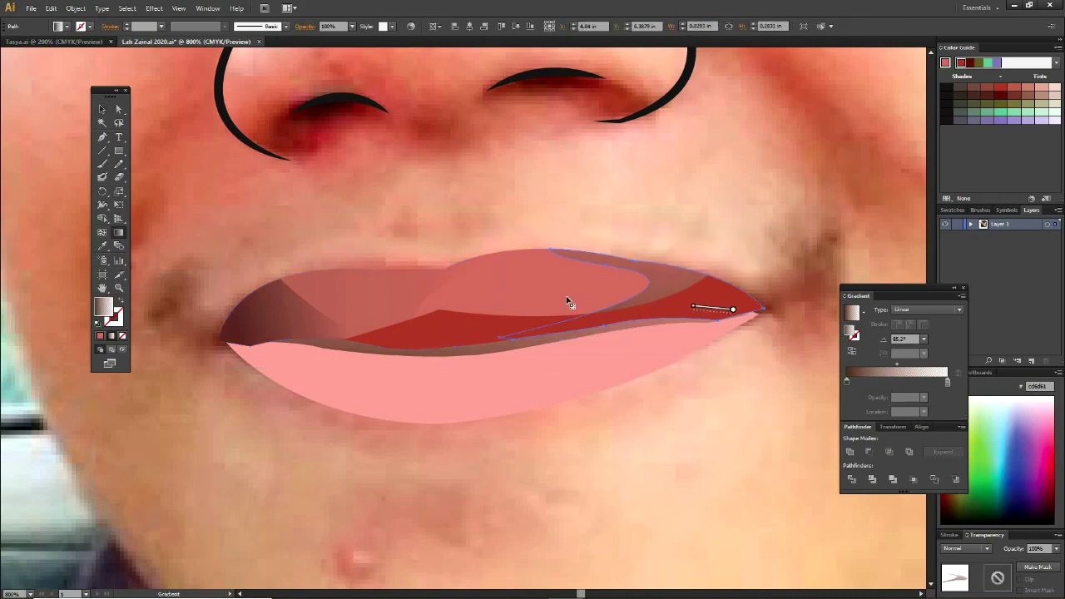
{"action": "left_click_drag", "start_coordinate": [733, 311], "coordinate": [564, 296]}
{"action": "key", "text": "ctrl"}
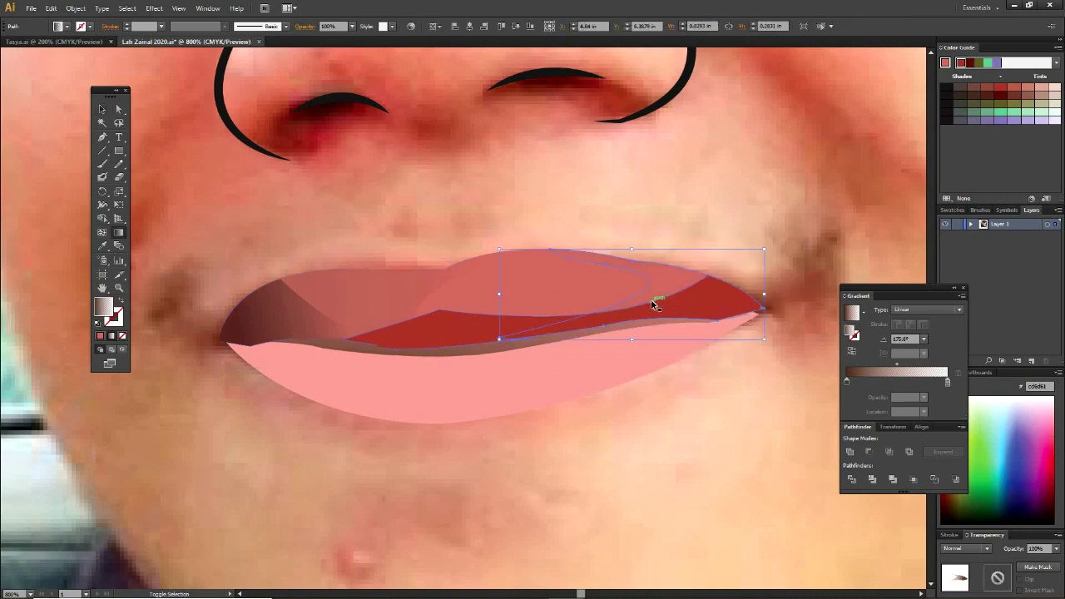
{"action": "key", "text": "v"}
{"action": "double_click", "coordinate": [104, 308]}
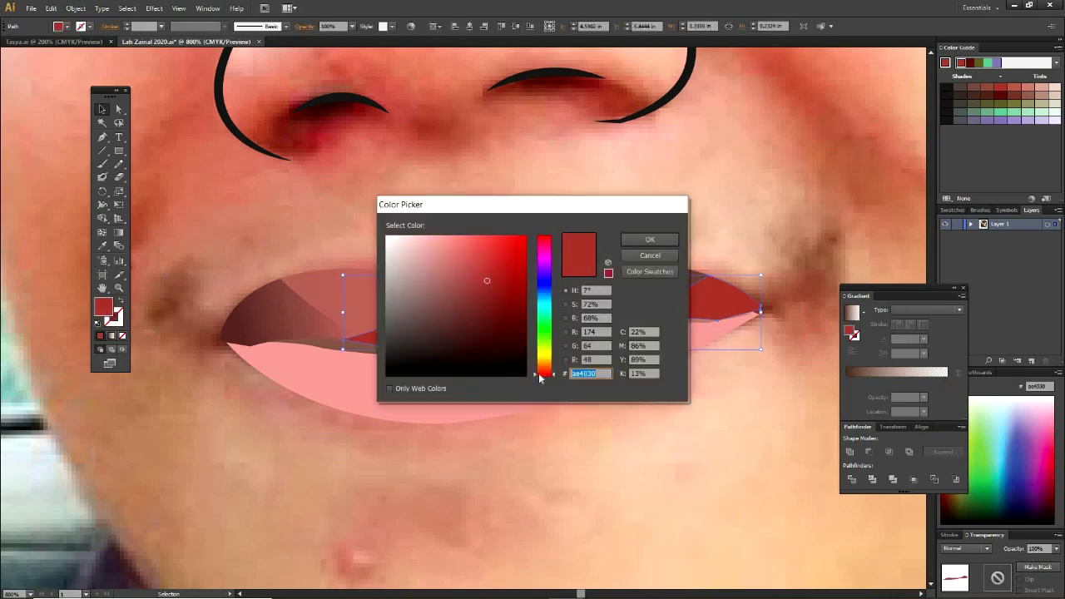
{"action": "key", "text": "Return"}
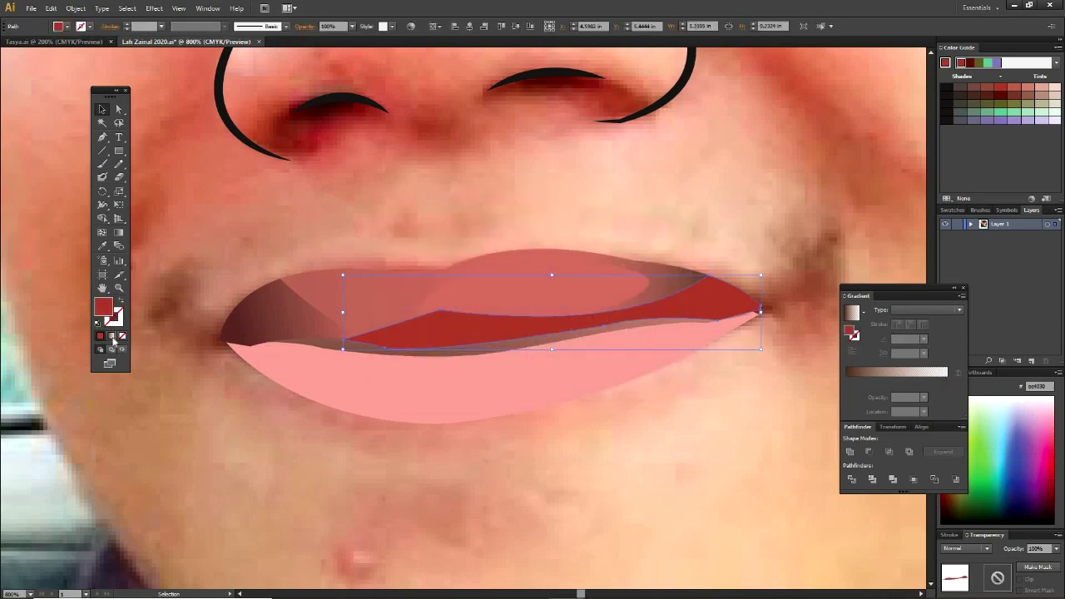
{"action": "left_click", "coordinate": [112, 336]}
{"action": "double_click", "coordinate": [846, 382]}
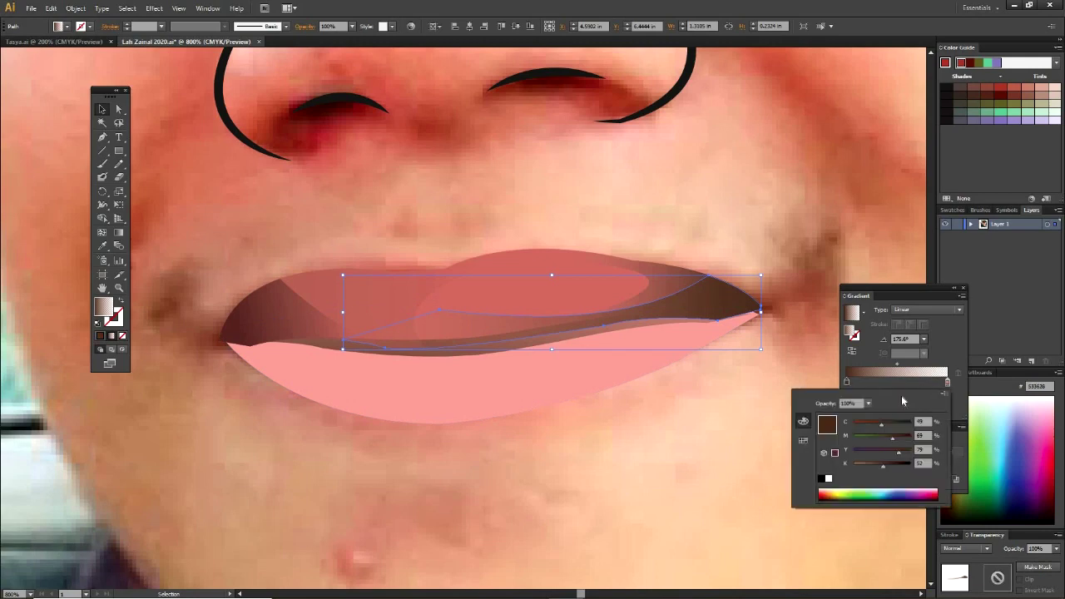
{"action": "left_click", "coordinate": [943, 393]}
{"action": "left_click", "coordinate": [987, 408]}
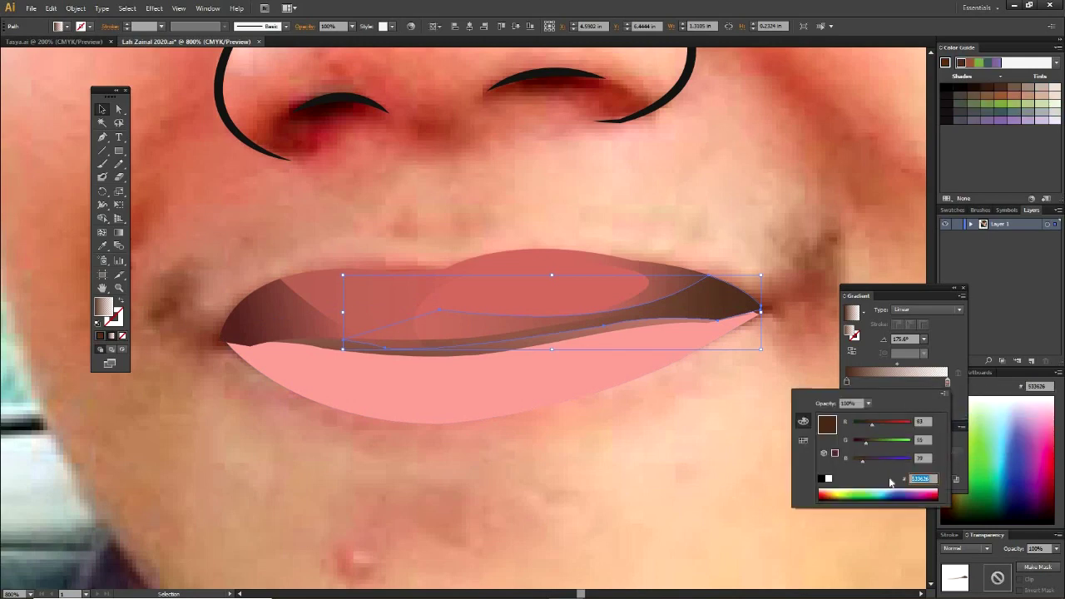
{"action": "key", "text": "Return"}
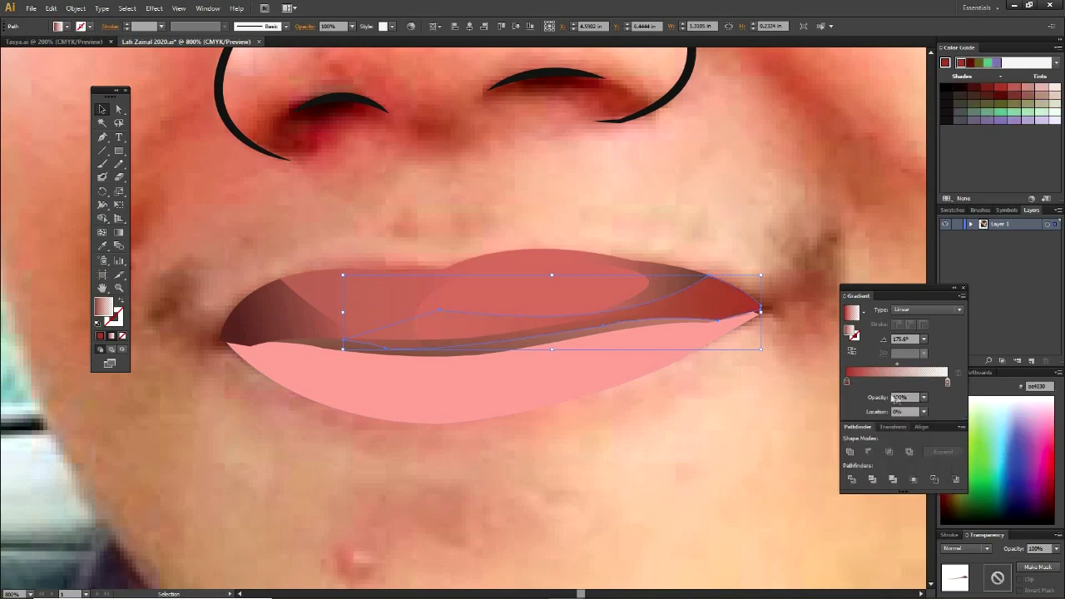
Fade the right stop to 0% opacity at 100% and run the gradient vertically.
{"action": "left_click_drag", "start_coordinate": [847, 382], "coordinate": [947, 382]}
{"action": "left_click", "coordinate": [923, 397]}
{"action": "left_click", "coordinate": [928, 412]}
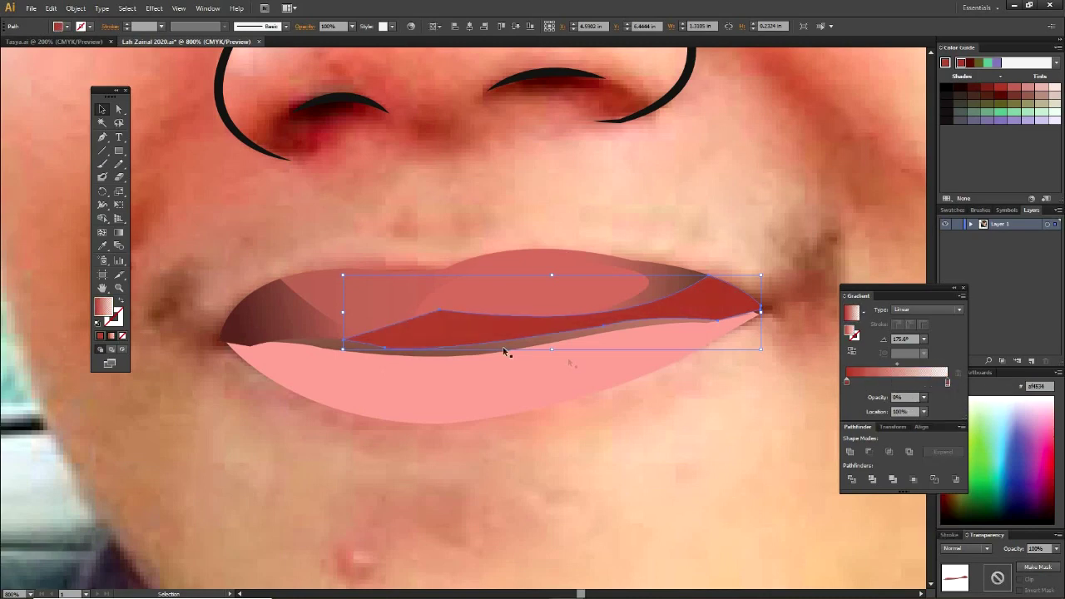
{"action": "left_click", "coordinate": [119, 232]}
{"action": "mouse_move", "coordinate": [442, 280]}
{"action": "left_mouse_down"}
{"action": "mouse_move", "coordinate": [442, 361]}
{"action": "mouse_move", "coordinate": [549, 292]}
{"action": "left_mouse_up"}
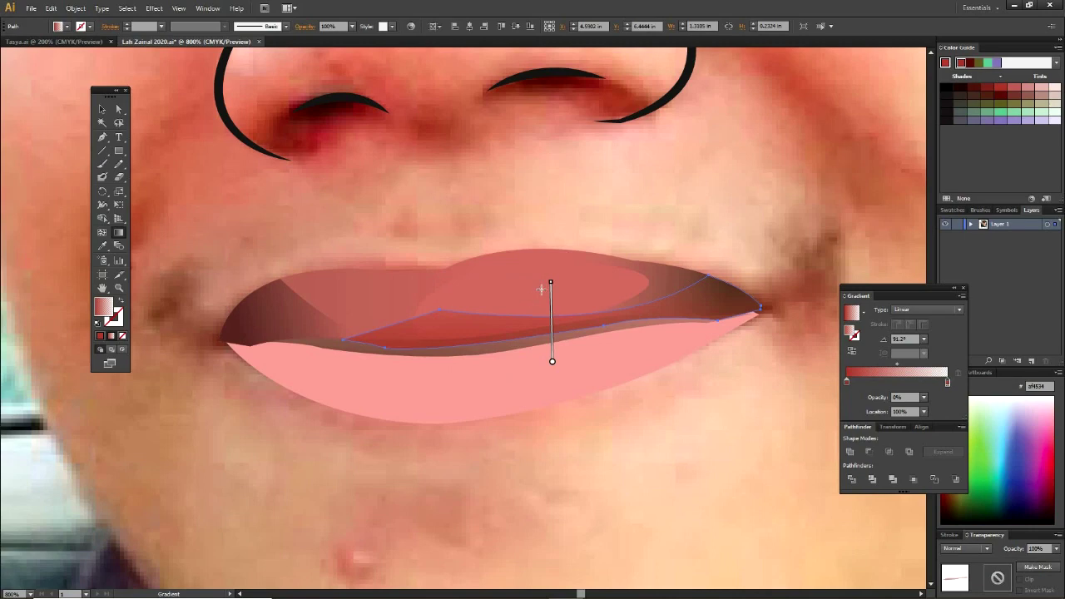
{"action": "key", "text": "v"}
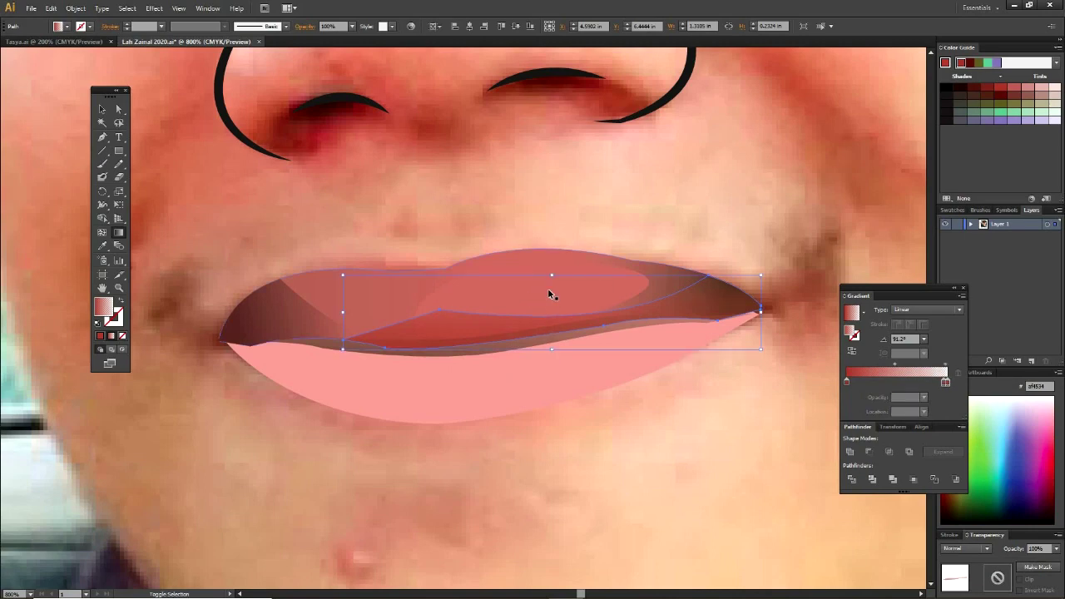
{"action": "key", "text": "g"}
{"action": "left_click", "coordinate": [101, 109]}
{"action": "left_click", "coordinate": [394, 244]}
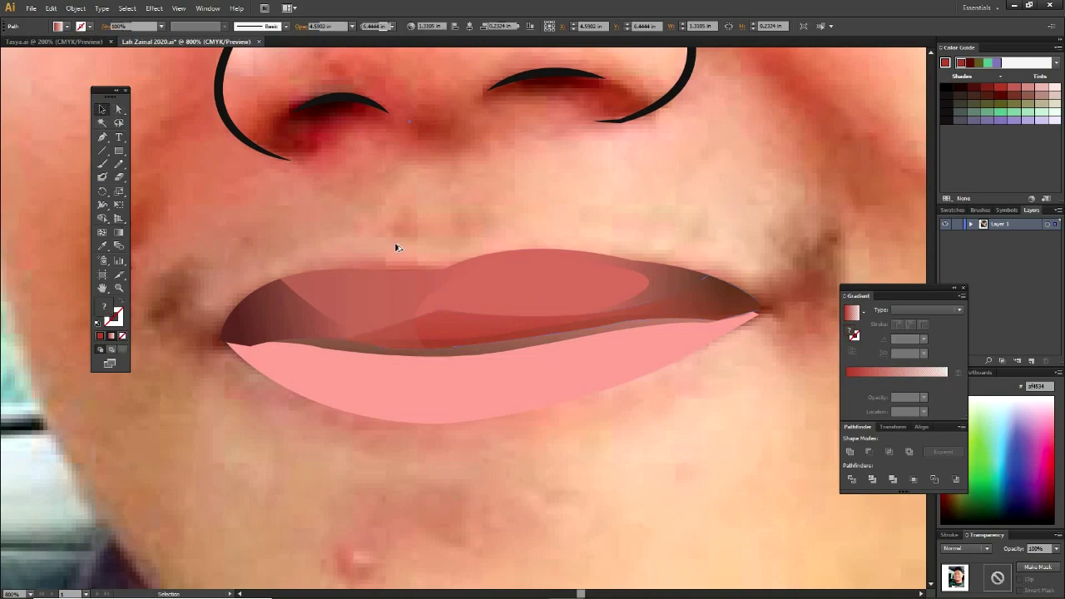
Angle the upper lip's gradient diagonally across the lip.
{"action": "scroll", "coordinate": [394, 245], "scroll_direction": "down", "scroll_amount": 4}
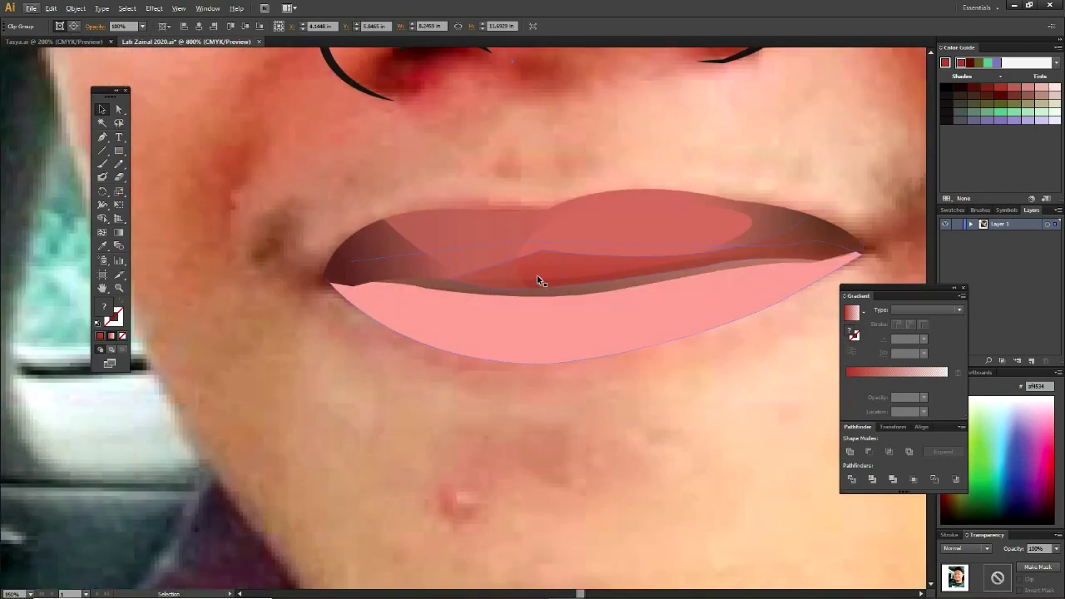
{"action": "left_click", "coordinate": [536, 276]}
{"action": "key", "text": "g"}
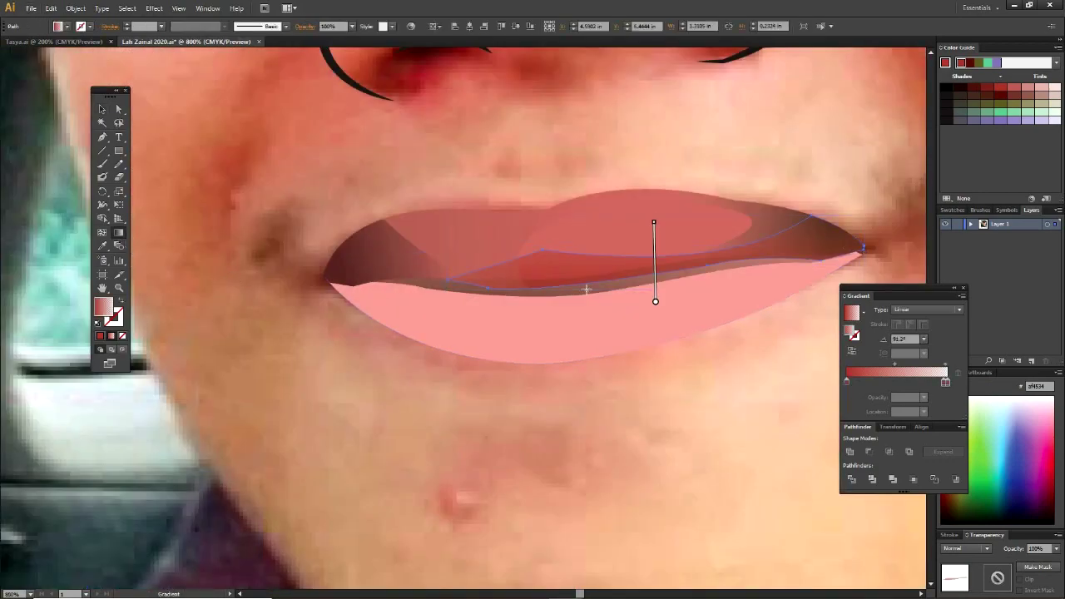
{"action": "left_click_drag", "start_coordinate": [599, 348], "coordinate": [645, 279]}
{"action": "left_click", "coordinate": [103, 109]}
{"action": "left_click", "coordinate": [305, 304]}
Run the inner mouth shape's gradient vertically at about 90°.
{"action": "scroll", "coordinate": [306, 304], "scroll_direction": "down", "scroll_amount": 3}
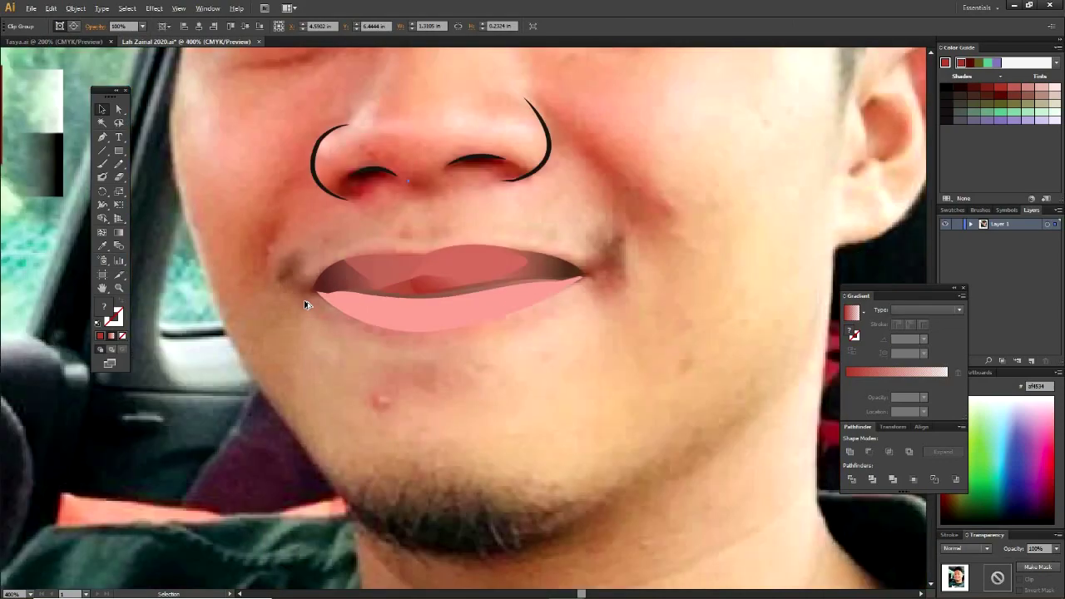
{"action": "scroll", "coordinate": [306, 304], "scroll_direction": "down", "scroll_amount": 2}
{"action": "scroll", "coordinate": [398, 294], "scroll_direction": "up", "scroll_amount": 3}
{"action": "left_click", "coordinate": [391, 294]}
{"action": "scroll", "coordinate": [391, 295], "scroll_direction": "up", "scroll_amount": 3}
{"action": "left_click", "coordinate": [274, 285]}
{"action": "key", "text": "g"}
{"action": "left_click_drag", "start_coordinate": [457, 386], "coordinate": [504, 308]}
{"action": "mouse_move", "coordinate": [410, 356]}
{"action": "left_mouse_down"}
{"action": "mouse_move", "coordinate": [409, 266]}
{"action": "mouse_move", "coordinate": [527, 282]}
{"action": "left_mouse_up"}
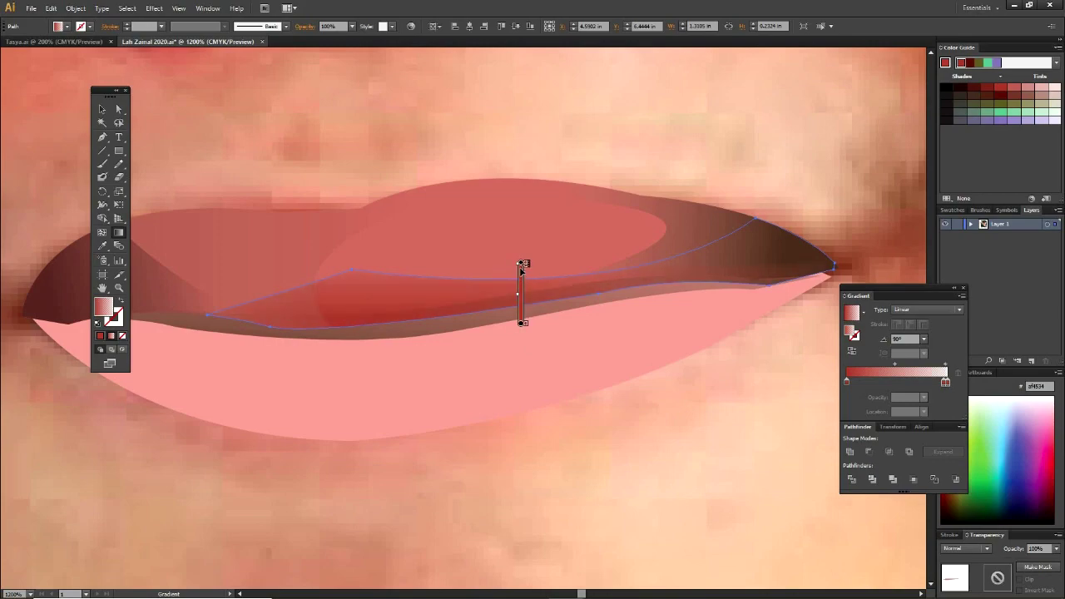
Zoom to 800% on the mouth and bring the photo in front of the drawn shapes.
{"action": "left_click", "coordinate": [316, 279]}
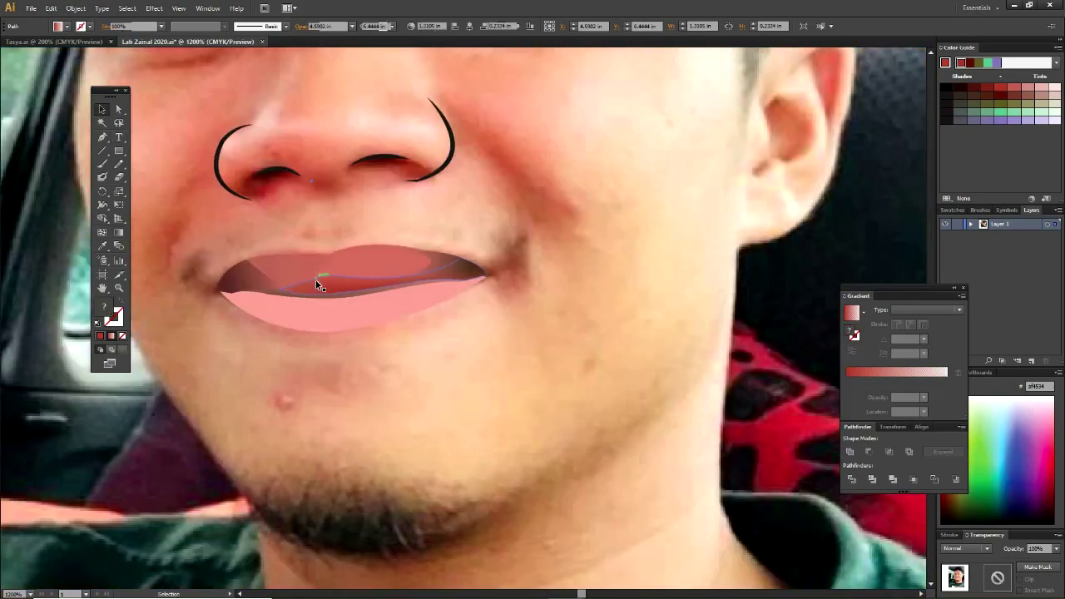
{"action": "scroll", "coordinate": [317, 281], "scroll_direction": "down", "scroll_amount": 3}
{"action": "scroll", "coordinate": [316, 281], "scroll_direction": "down", "scroll_amount": 2}
{"action": "scroll", "coordinate": [365, 306], "scroll_direction": "up", "scroll_amount": 4}
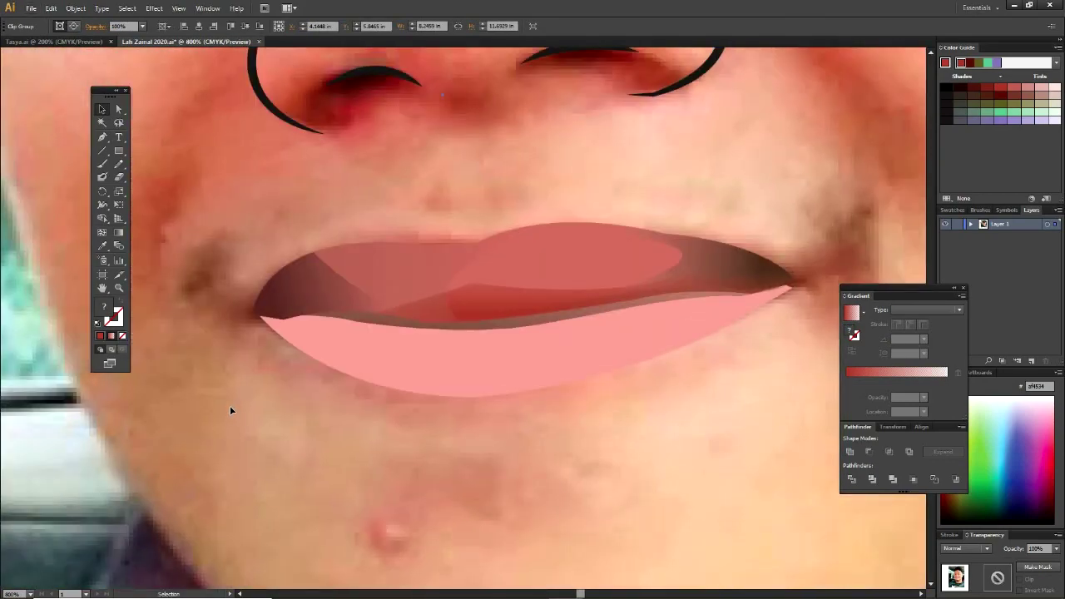
{"action": "key", "text": "ctrl+3"}
{"action": "left_click", "coordinate": [103, 139]}
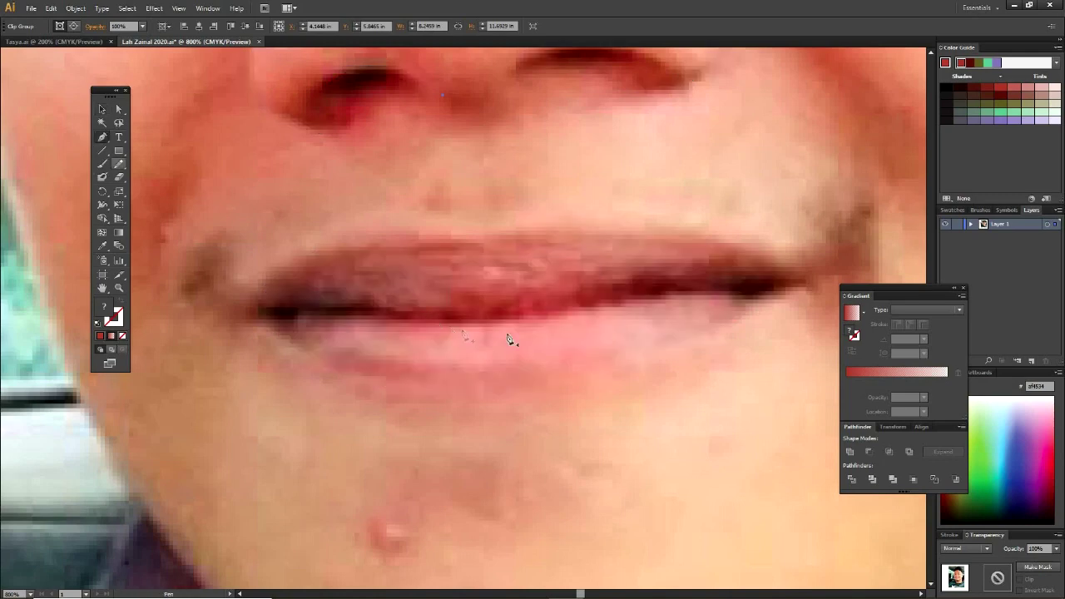
Trace a closed lower-lip outline with the Pen tool along the photo's lip edge.
{"action": "left_click", "coordinate": [516, 314]}
{"action": "left_click_drag", "start_coordinate": [295, 308], "coordinate": [363, 327]}
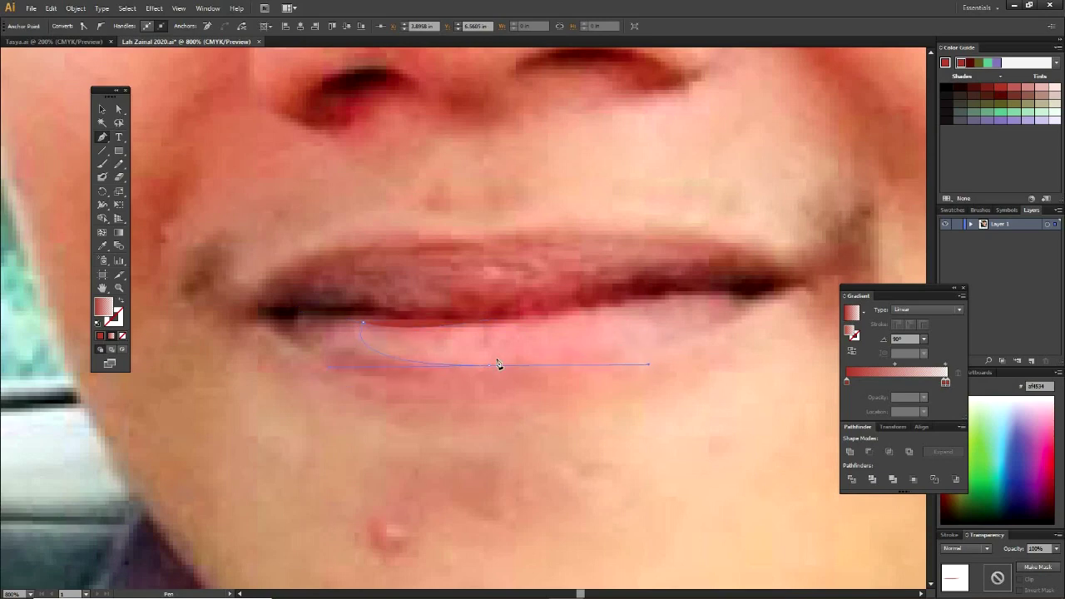
{"action": "left_click_drag", "start_coordinate": [499, 365], "coordinate": [491, 369]}
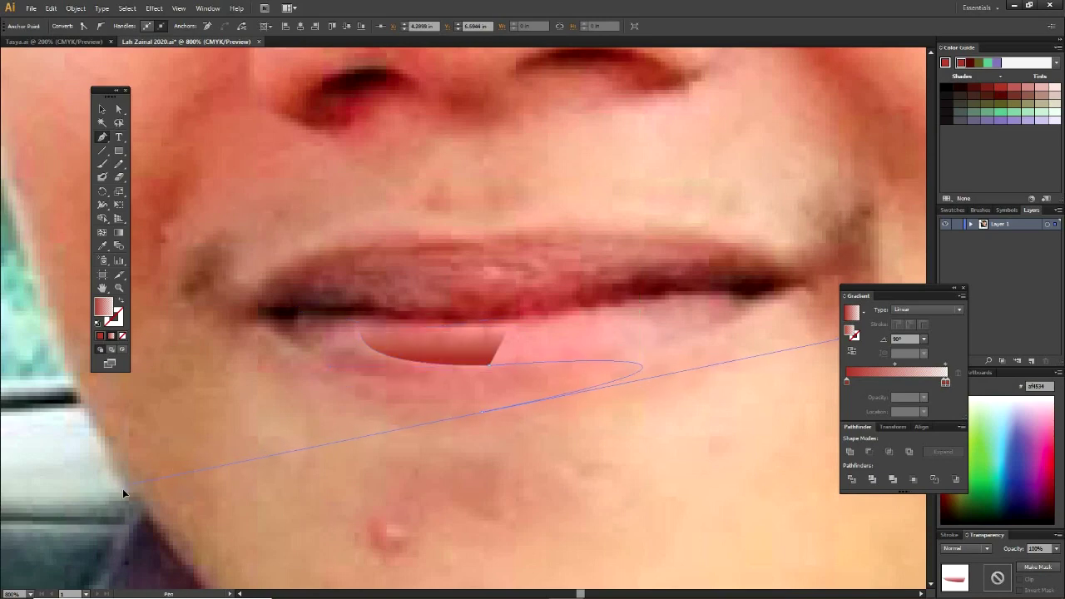
{"action": "left_click_drag", "start_coordinate": [154, 469], "coordinate": [371, 450]}
{"action": "left_click", "coordinate": [229, 284]}
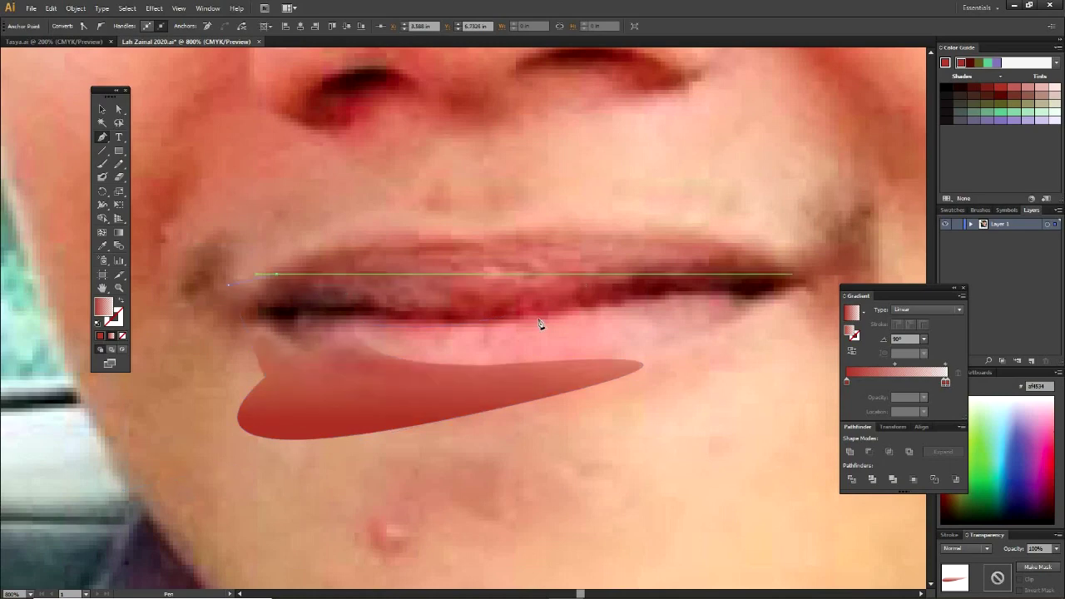
{"action": "left_click_drag", "start_coordinate": [518, 314], "coordinate": [444, 317]}
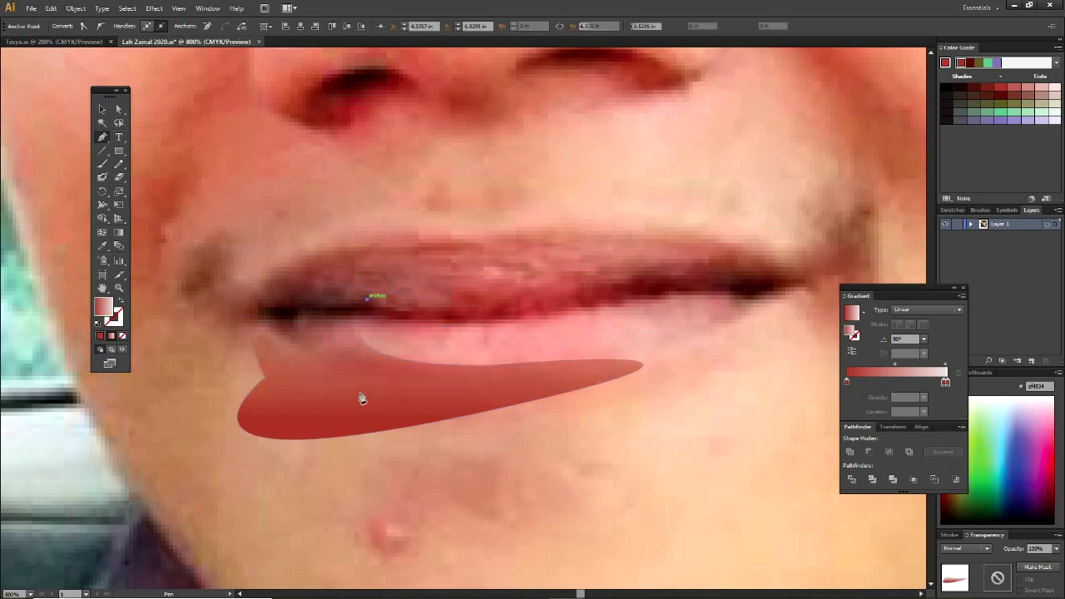
{"action": "left_click_drag", "start_coordinate": [359, 393], "coordinate": [450, 456]}
{"action": "left_click", "coordinate": [253, 337]}
{"action": "left_click_drag", "start_coordinate": [239, 307], "coordinate": [371, 303]}
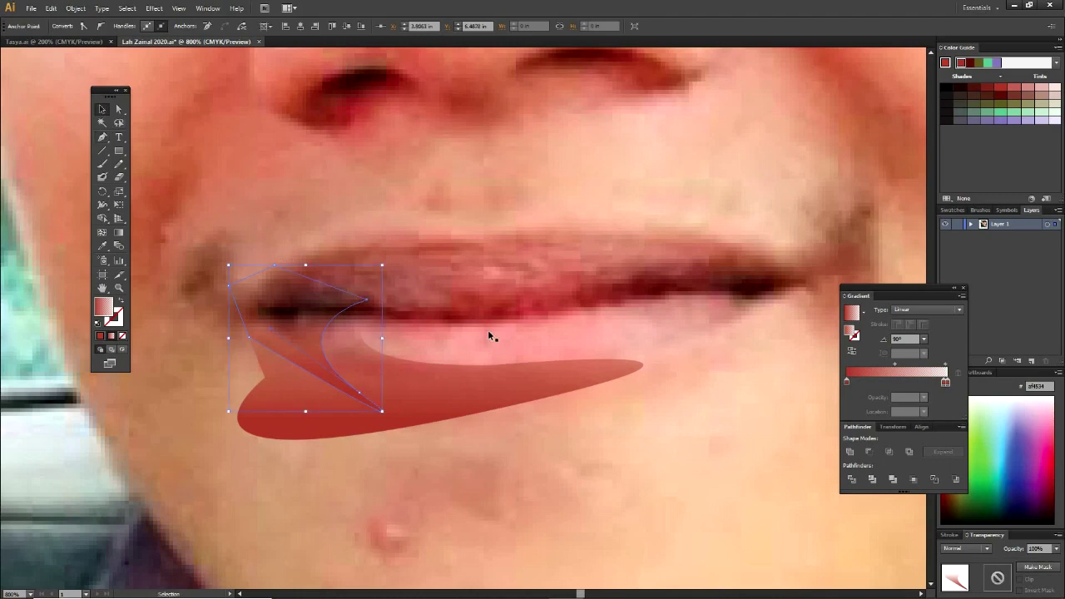
{"action": "key", "text": "ctrl+shift+a"}
Fill the new lower lip with the pink lip gradient angled -18.5°, sending it backward.
{"action": "key", "text": "ctrl+alt+3"}
{"action": "mouse_move", "coordinate": [530, 375]}
{"action": "left_mouse_down"}
{"action": "mouse_move", "coordinate": [571, 519]}
{"action": "mouse_move", "coordinate": [566, 348]}
{"action": "left_mouse_up"}
{"action": "left_click", "coordinate": [103, 246]}
{"action": "left_click", "coordinate": [307, 270]}
{"action": "key", "text": "g"}
{"action": "left_click_drag", "start_coordinate": [277, 303], "coordinate": [648, 408]}
{"action": "key", "text": "v"}
{"action": "key", "text": "ctrl+bracketleft"}
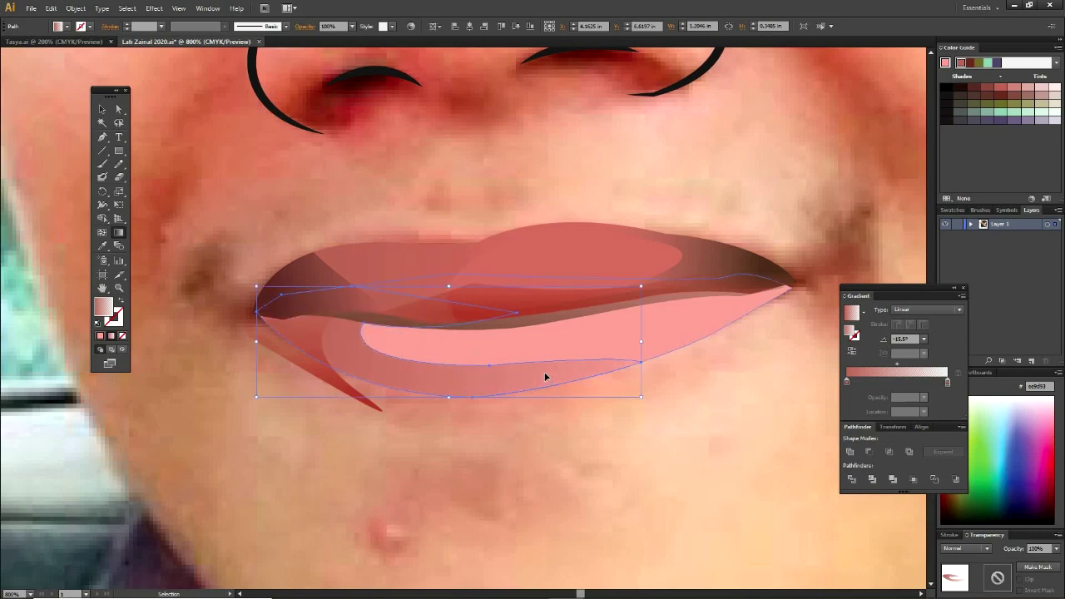
Intersect the dark shading shape with a duplicated lip shape at the left mouth corner.
{"action": "left_click", "coordinate": [102, 109]}
{"action": "mouse_move", "coordinate": [470, 325]}
{"action": "left_mouse_down"}
{"action": "mouse_move", "coordinate": [495, 356]}
{"action": "mouse_move", "coordinate": [304, 333]}
{"action": "left_mouse_up"}
{"action": "left_click", "coordinate": [304, 333], "text": "shift"}
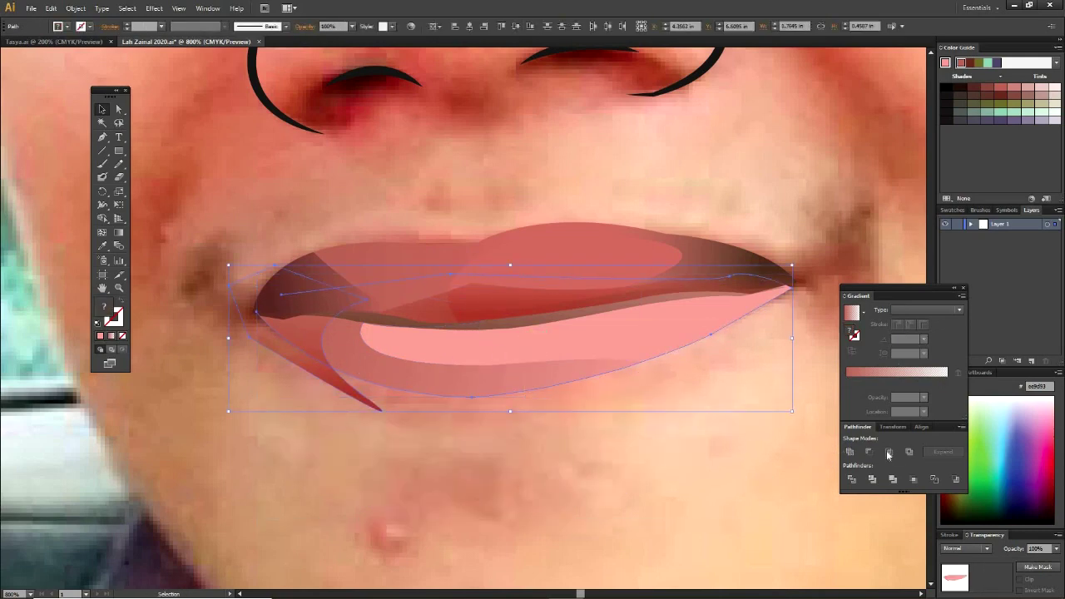
{"action": "left_click", "coordinate": [893, 453]}
Re-angle the trimmed corner shape's gradient to -23.8°.
{"action": "key", "text": "g"}
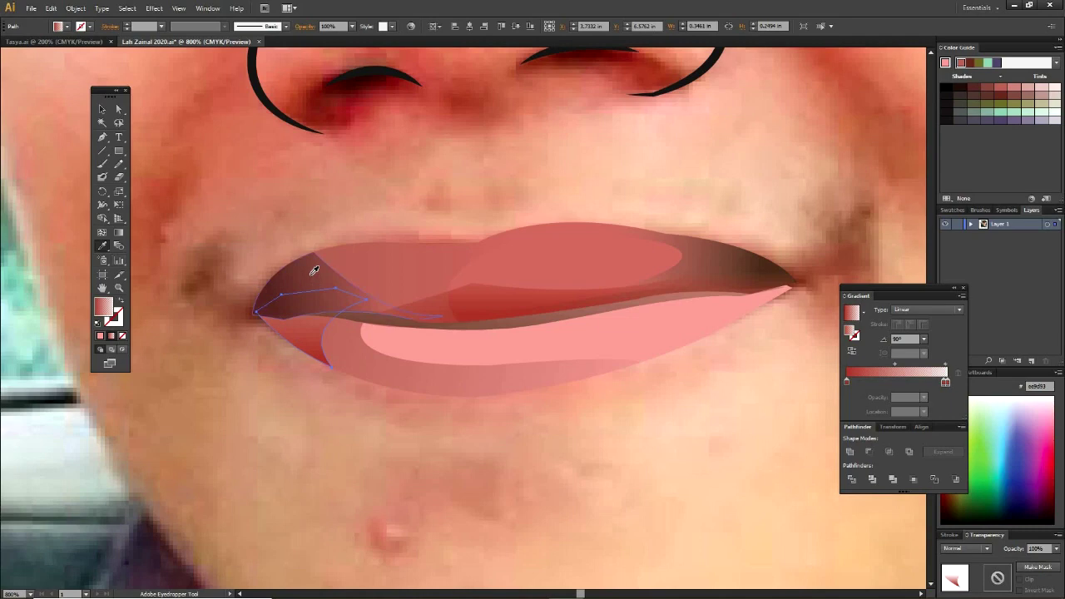
{"action": "left_click_drag", "start_coordinate": [276, 317], "coordinate": [346, 353]}
{"action": "left_click_drag", "start_coordinate": [281, 305], "coordinate": [339, 326]}
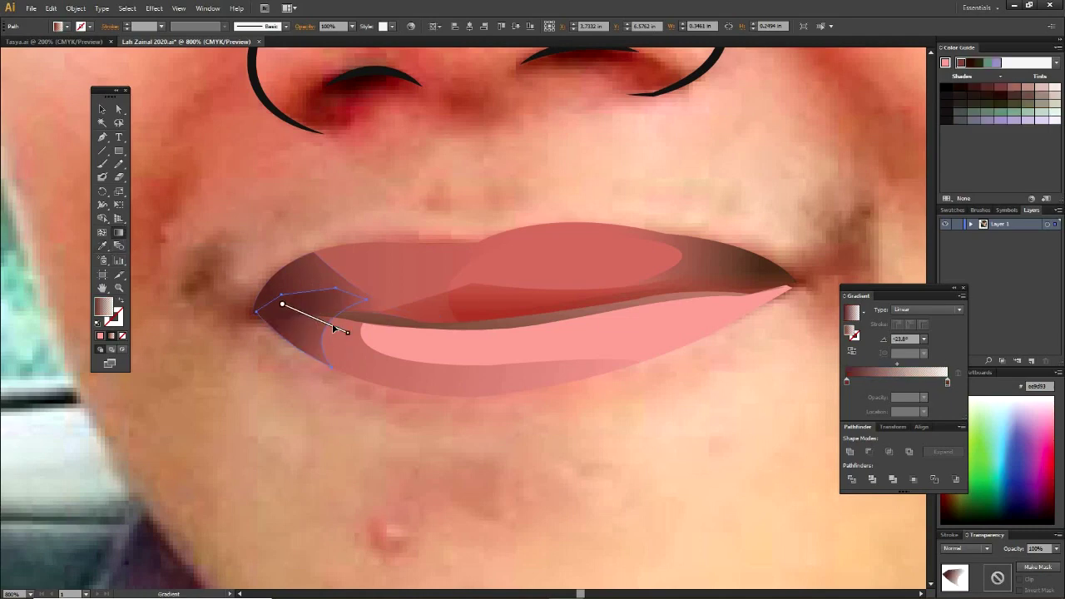
{"action": "key", "text": "v"}
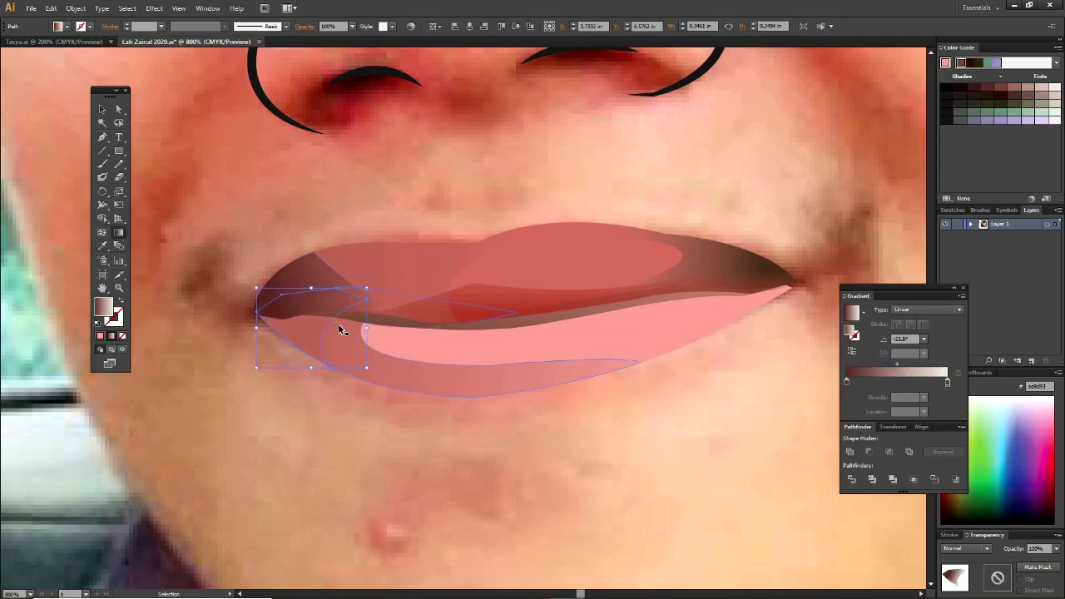
Zoom out and slide the photo aside to check the drawing, then undo the move.
{"action": "key", "text": "ctrl+shift+a"}
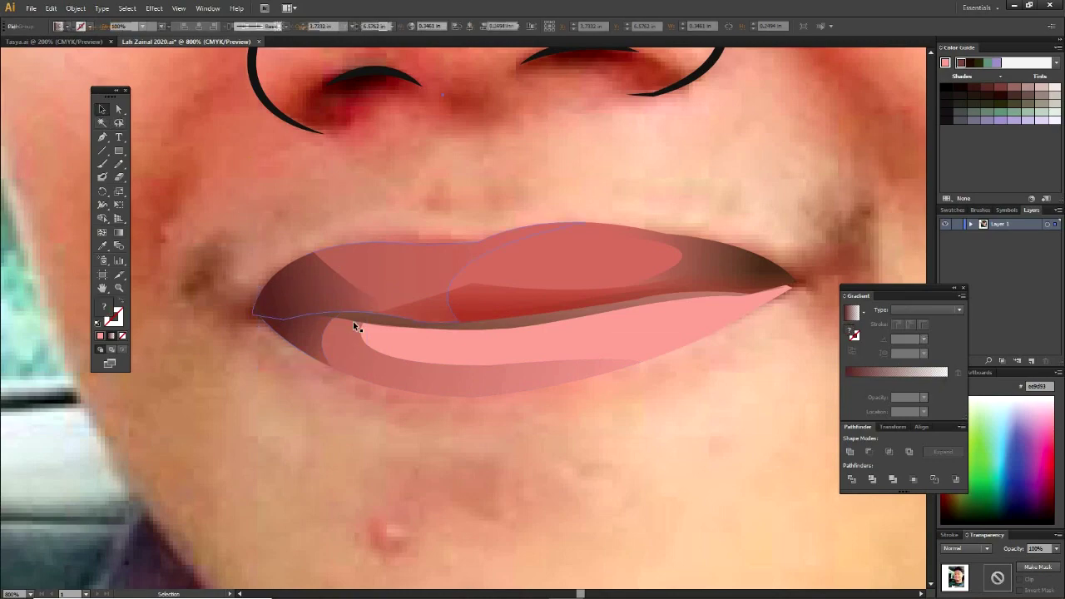
{"action": "key", "text": "ctrl+minus"}
{"action": "key", "text": "ctrl+minus"}
{"action": "key", "text": "ctrl+minus"}
{"action": "key", "text": "ctrl+minus"}
{"action": "key", "text": "ctrl+minus"}
{"action": "left_click_drag", "start_coordinate": [425, 411], "coordinate": [630, 430]}
{"action": "key", "text": "ctrl+z"}
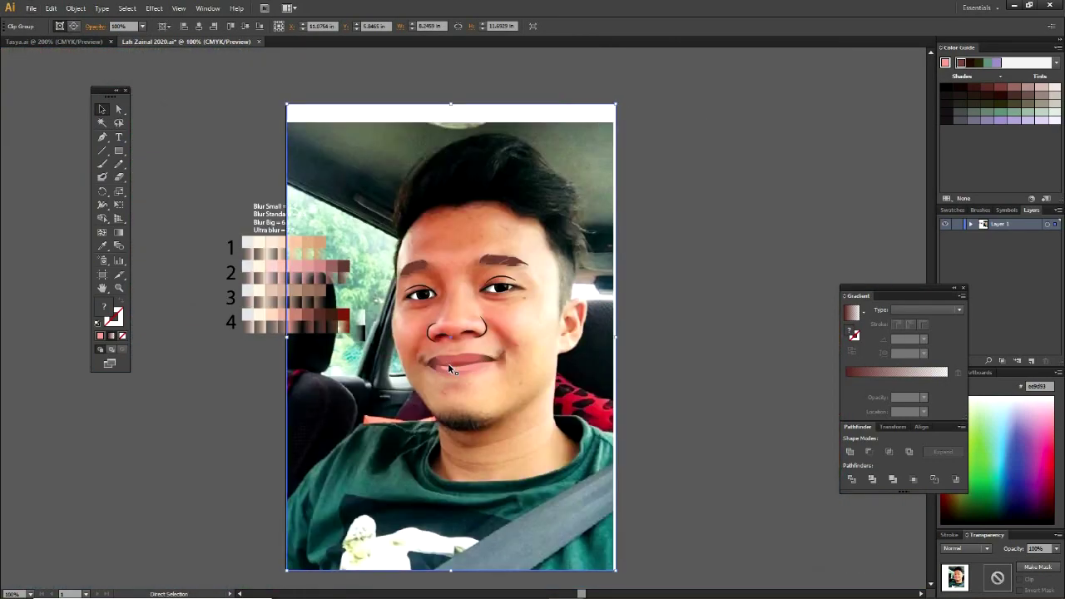
Zoom in on the lips and draw a shading shape from the lip centre past the right corner.
{"action": "scroll", "coordinate": [447, 363], "scroll_direction": "up", "scroll_amount": 5}
{"action": "mouse_move", "coordinate": [547, 376]}
{"action": "left_mouse_down"}
{"action": "mouse_move", "coordinate": [362, 330]}
{"action": "mouse_move", "coordinate": [387, 299]}
{"action": "left_mouse_up"}
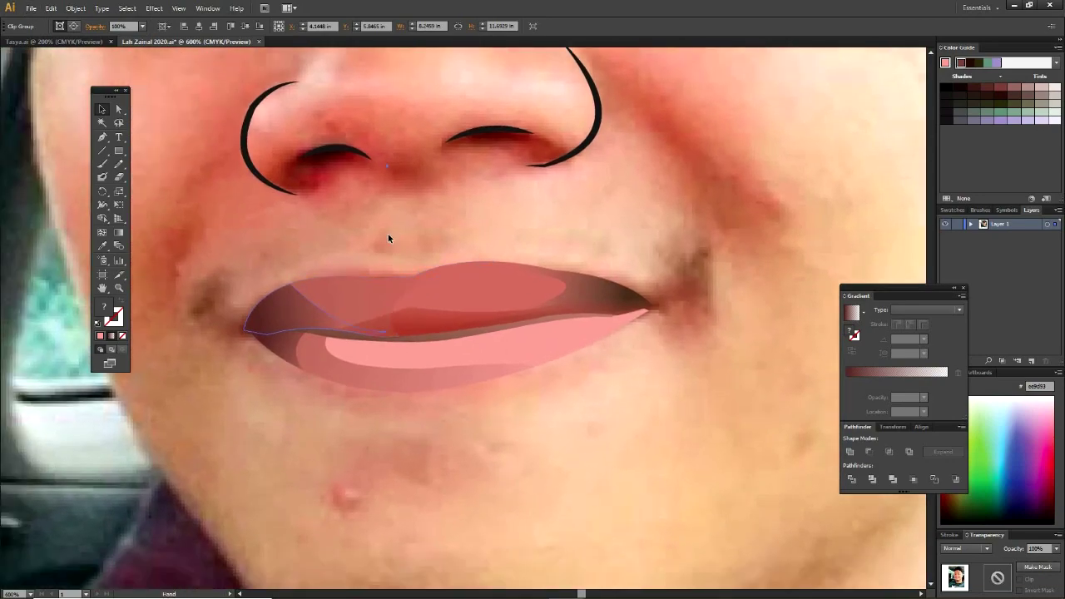
{"action": "key", "text": "ctrl+shift+bracketright"}
{"action": "left_click", "coordinate": [103, 136]}
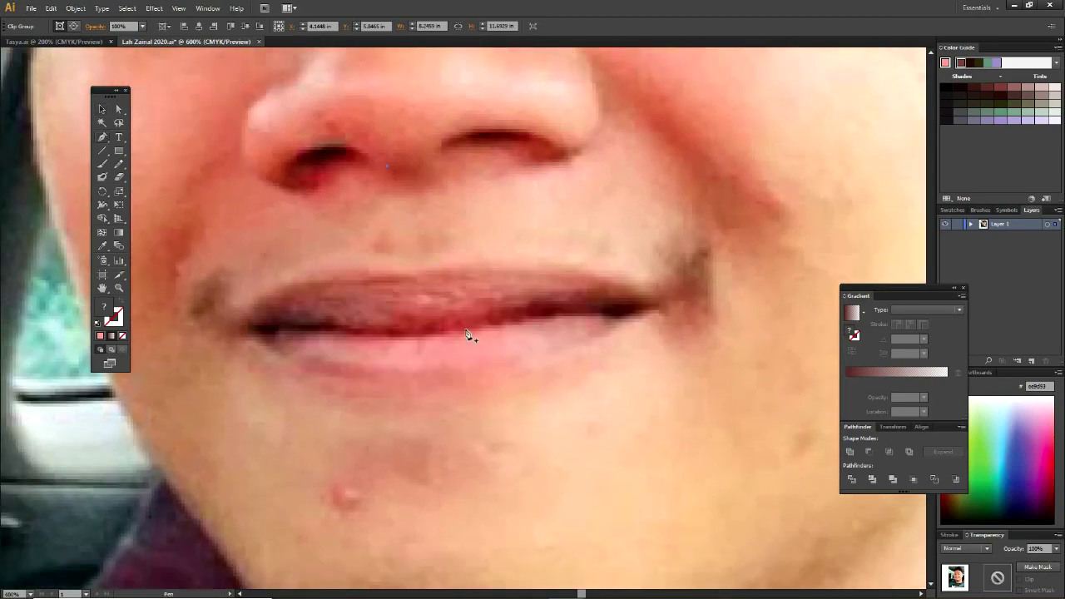
{"action": "left_click", "coordinate": [466, 323]}
{"action": "left_click_drag", "start_coordinate": [496, 379], "coordinate": [375, 419]}
{"action": "left_click", "coordinate": [652, 385]}
{"action": "left_click", "coordinate": [690, 291]}
{"action": "left_click", "coordinate": [681, 235]}
{"action": "left_click", "coordinate": [465, 321]}
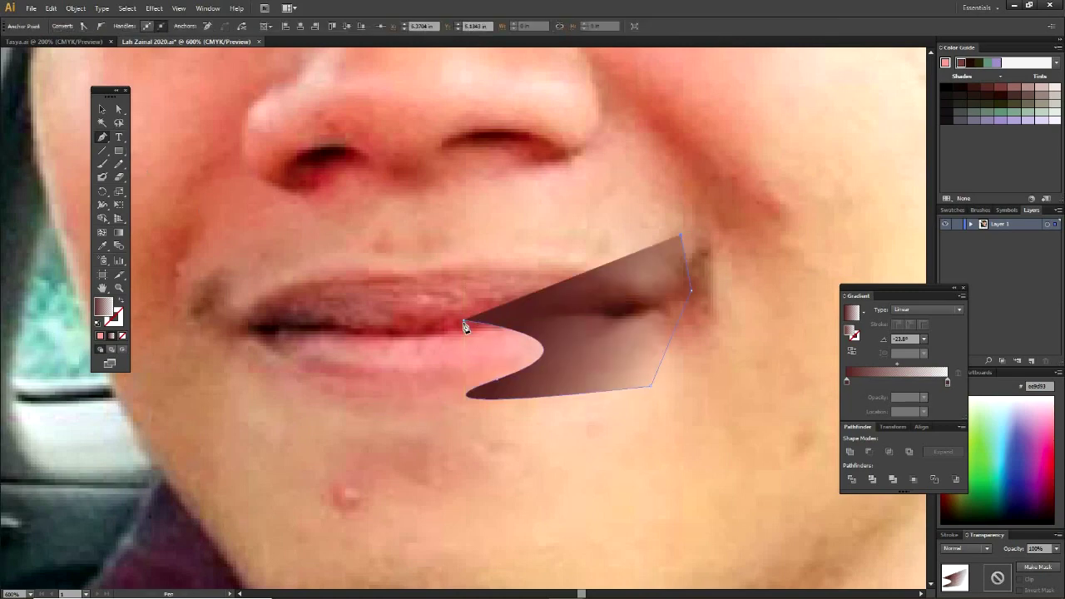
Draw a second zigzag path around the right mouth corner.
{"action": "left_click", "coordinate": [493, 298]}
{"action": "left_click", "coordinate": [533, 402]}
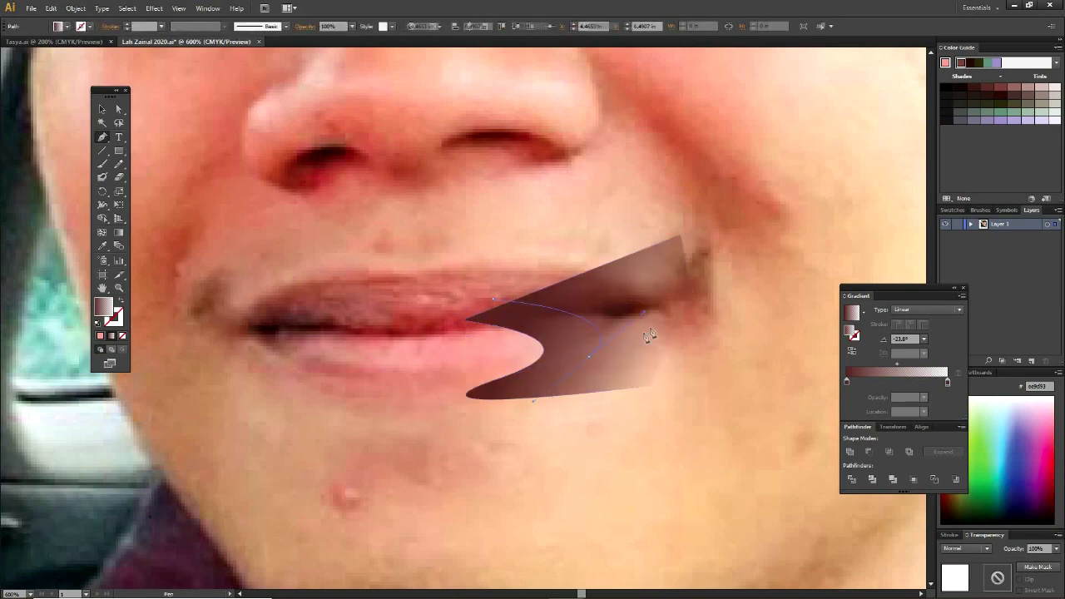
{"action": "left_click", "coordinate": [650, 327]}
{"action": "left_click", "coordinate": [673, 276]}
{"action": "left_click", "coordinate": [607, 265]}
{"action": "left_click", "coordinate": [101, 109]}
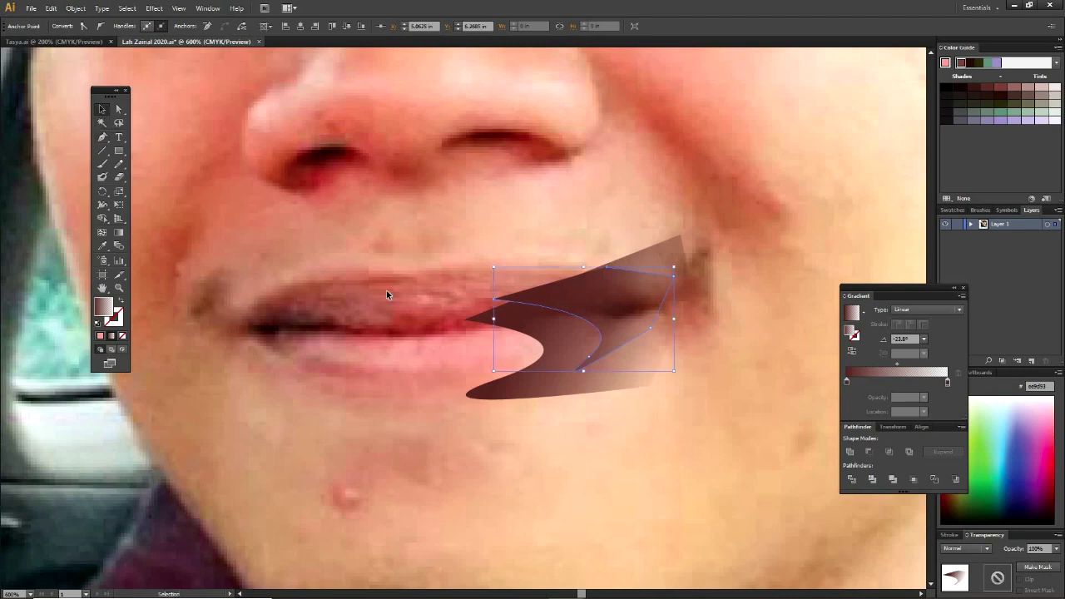
{"action": "left_click", "coordinate": [386, 289]}
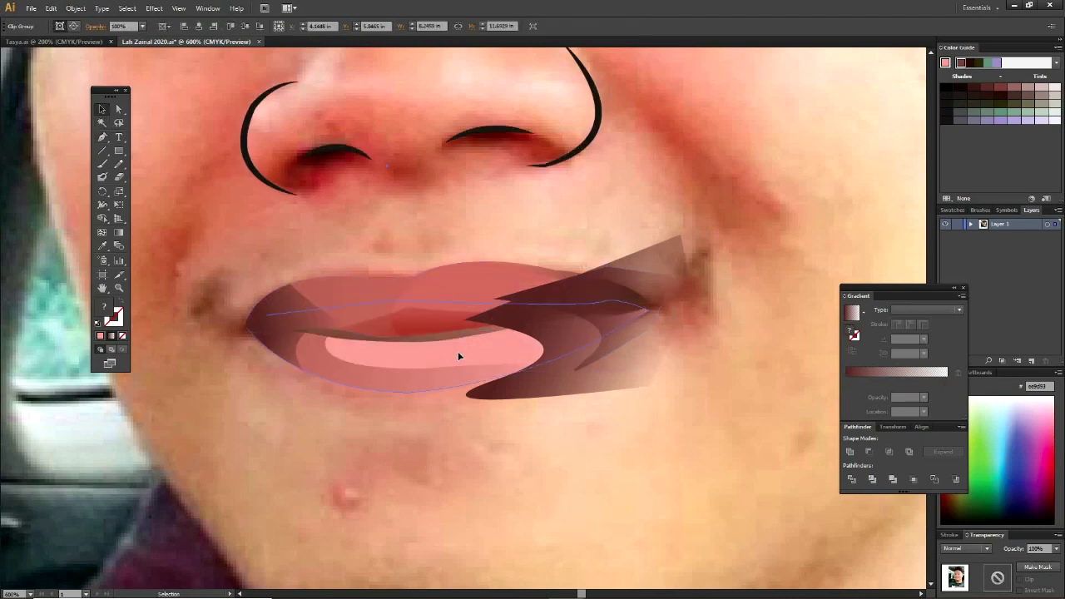
Trim the zigzag shape to a duplicated lower-lip outline with Pathfinder Intersect.
{"action": "mouse_move", "coordinate": [457, 349]}
{"action": "left_mouse_down"}
{"action": "mouse_move", "coordinate": [472, 444]}
{"action": "mouse_move", "coordinate": [459, 355]}
{"action": "left_mouse_up"}
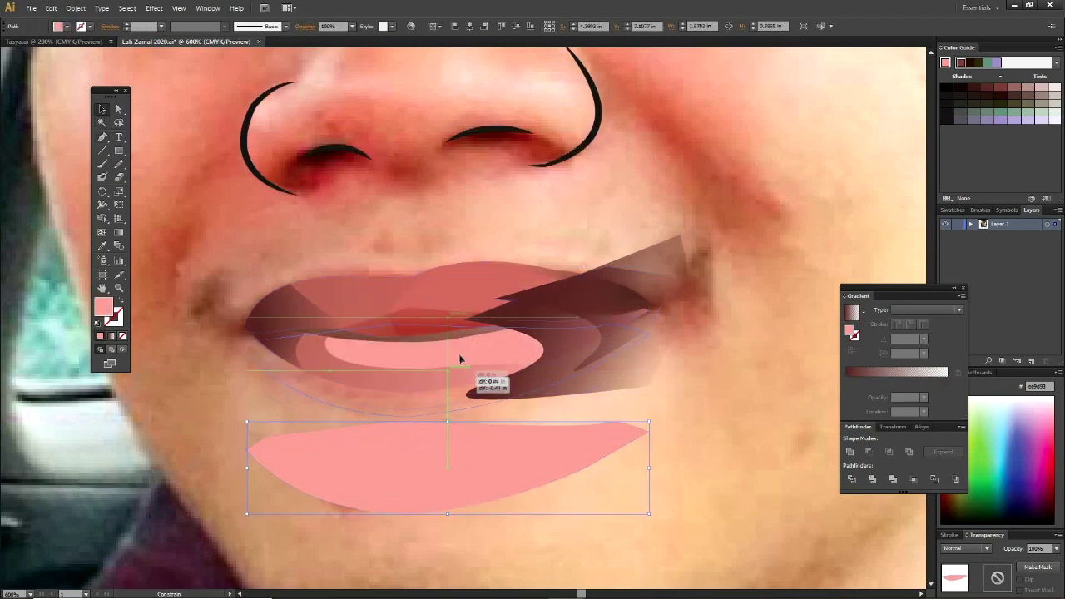
{"action": "left_click", "coordinate": [570, 348], "text": "shift"}
{"action": "key", "text": "ctrl+7"}
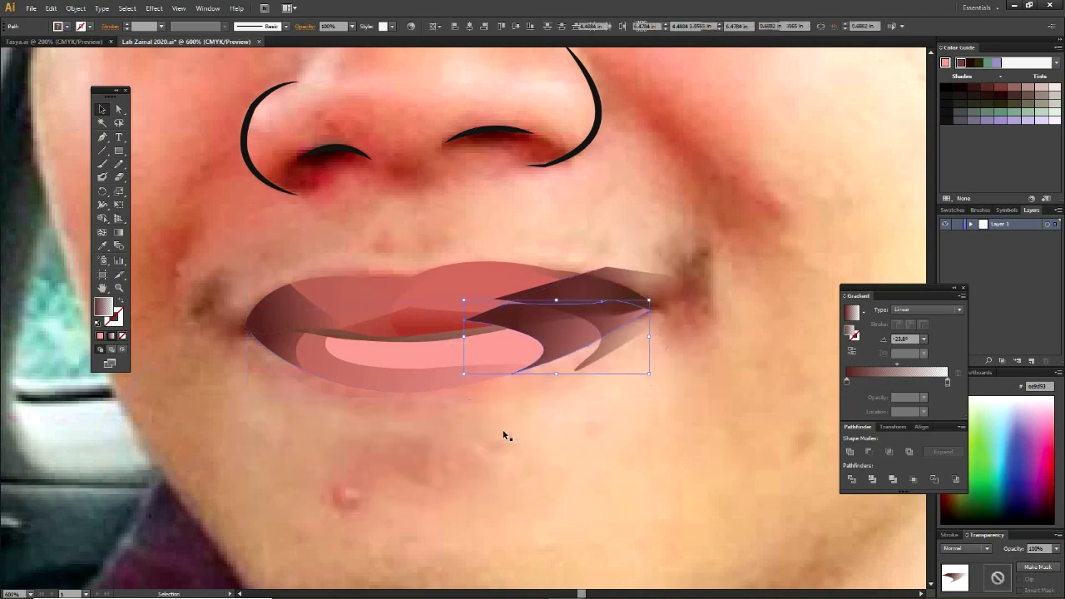
{"action": "left_click", "coordinate": [511, 435]}
{"action": "mouse_move", "coordinate": [475, 357]}
{"action": "left_mouse_down"}
{"action": "mouse_move", "coordinate": [484, 503]}
{"action": "mouse_move", "coordinate": [465, 348]}
{"action": "left_mouse_up"}
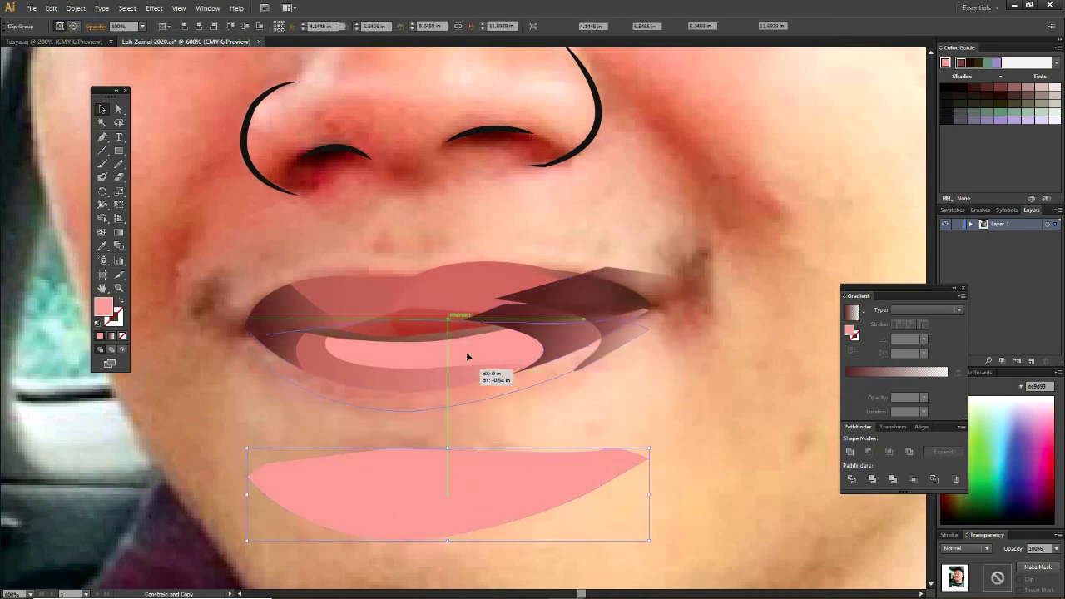
{"action": "left_click", "coordinate": [598, 327], "text": "shift"}
{"action": "left_click", "coordinate": [889, 451]}
Re-angle the gradients on the trimmed corner shape and the lower lip.
{"action": "left_click", "coordinate": [118, 232]}
{"action": "mouse_move", "coordinate": [646, 308]}
{"action": "left_mouse_down"}
{"action": "mouse_move", "coordinate": [613, 321]}
{"action": "mouse_move", "coordinate": [639, 301]}
{"action": "left_mouse_up"}
{"action": "key", "text": "v"}
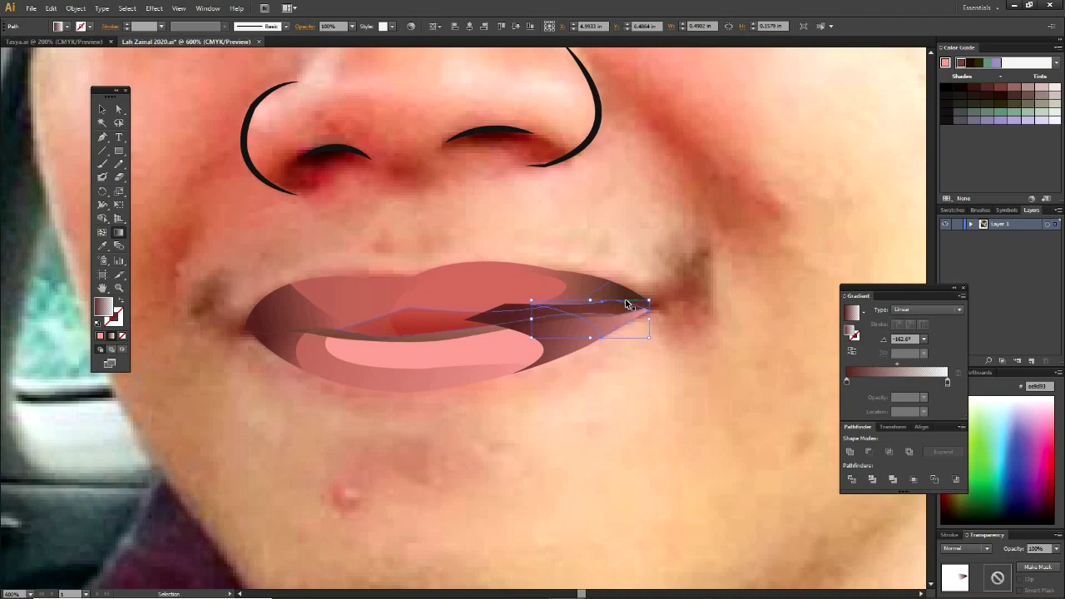
{"action": "key", "text": "v"}
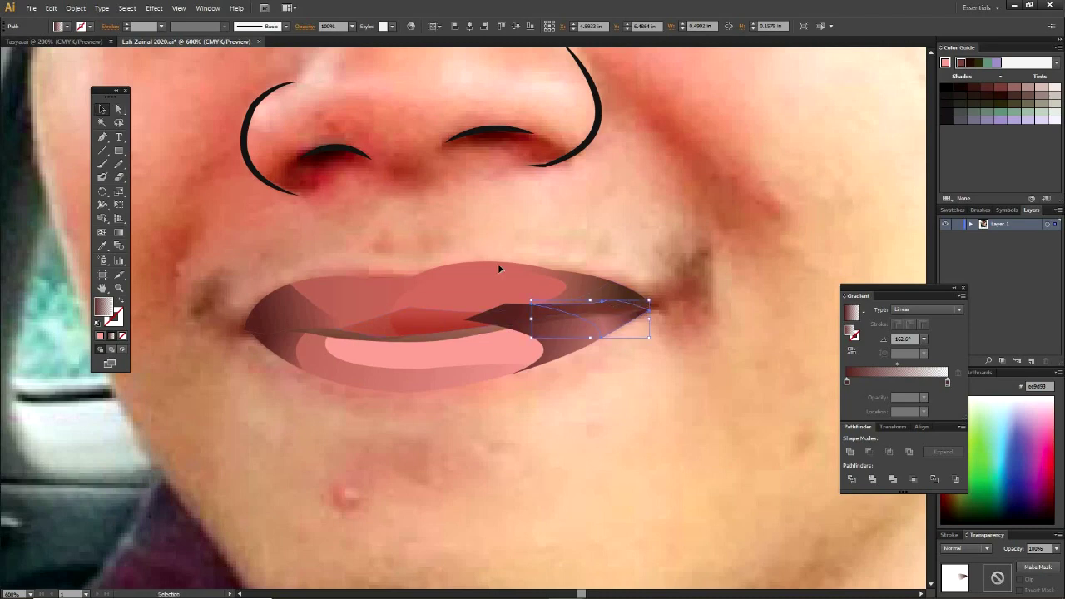
{"action": "left_click", "coordinate": [541, 333]}
{"action": "key", "text": "i"}
{"action": "key", "text": "g"}
{"action": "mouse_move", "coordinate": [484, 358]}
{"action": "left_mouse_down"}
{"action": "mouse_move", "coordinate": [624, 282]}
{"action": "mouse_move", "coordinate": [533, 322]}
{"action": "left_mouse_up"}
{"action": "key", "text": "v"}
Shorten the dark corner shape's gradient to -162.6°, then zoom out across the page.
{"action": "key", "text": "g"}
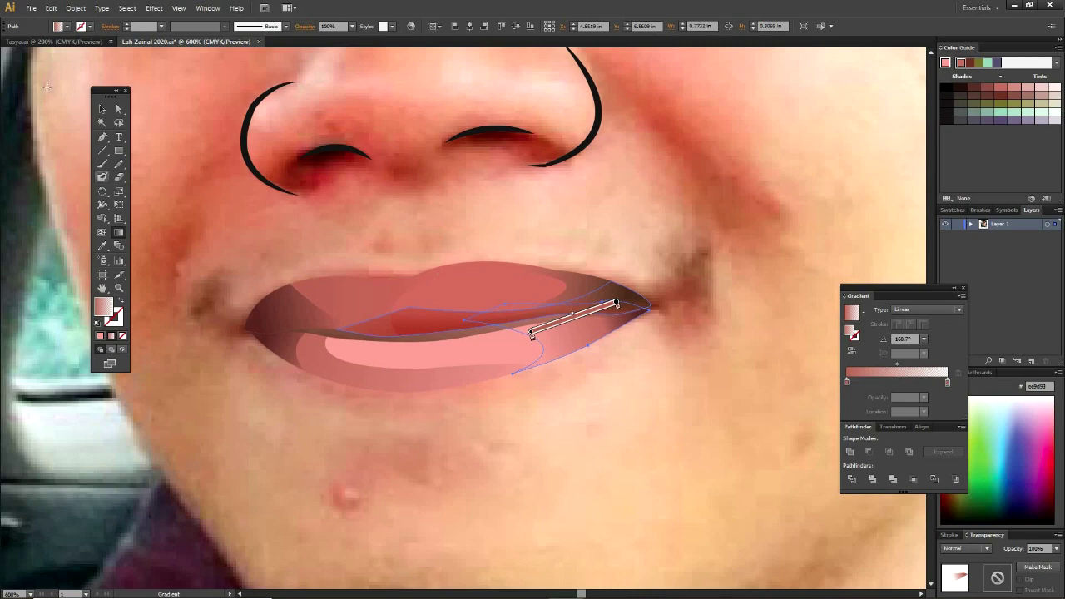
{"action": "left_click", "coordinate": [623, 325], "text": "ctrl"}
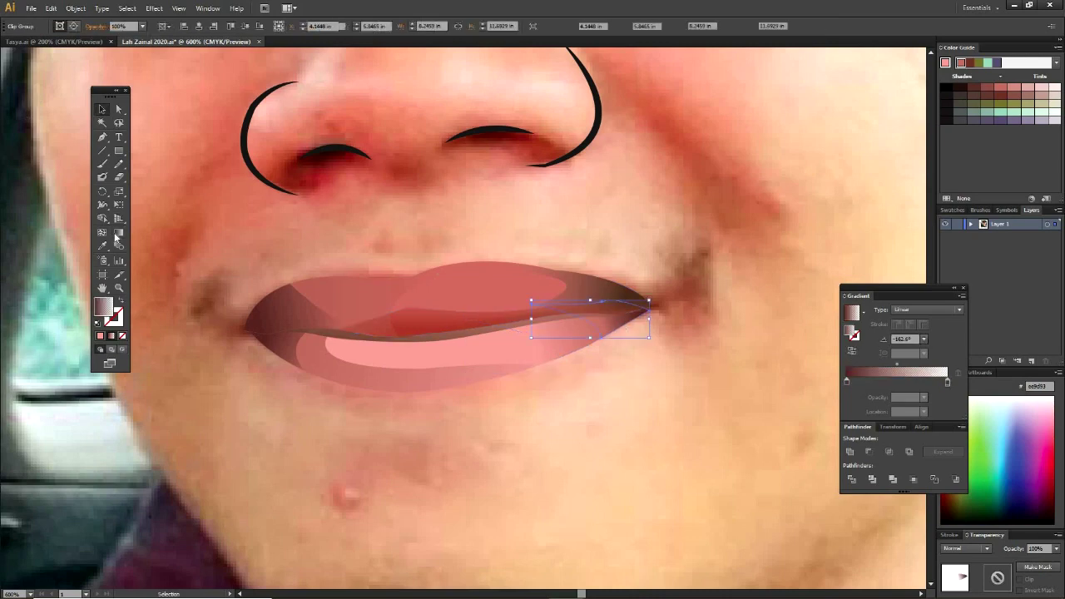
{"action": "left_click_drag", "start_coordinate": [528, 302], "coordinate": [598, 311]}
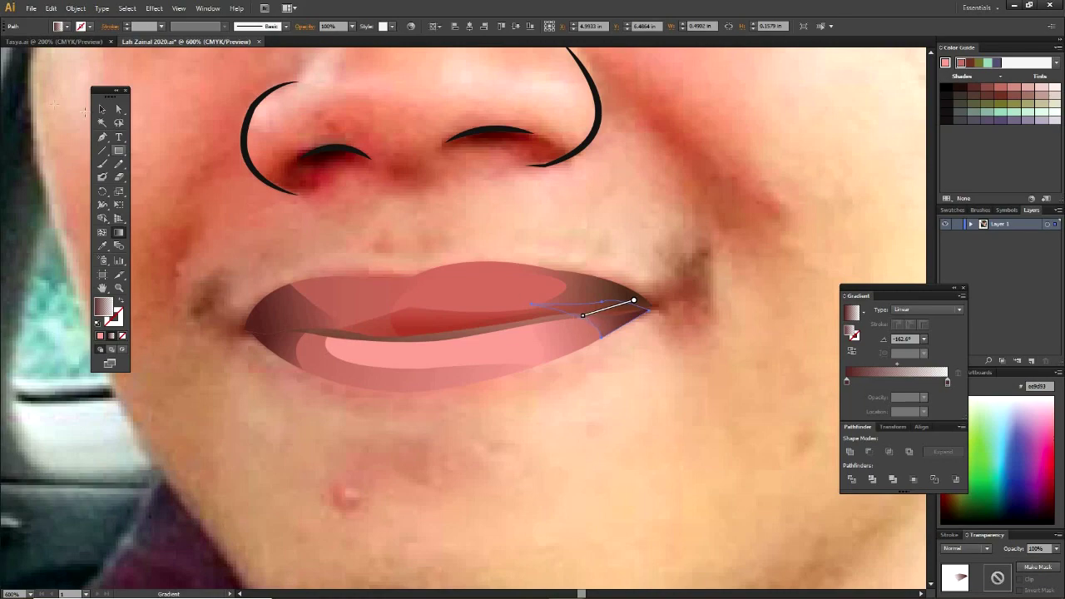
{"action": "key", "text": "v"}
{"action": "left_click", "coordinate": [272, 243]}
{"action": "key", "text": "ctrl+1"}
{"action": "mouse_move", "coordinate": [411, 278]}
{"action": "left_mouse_down"}
{"action": "mouse_move", "coordinate": [322, 277]}
{"action": "mouse_move", "coordinate": [395, 313]}
{"action": "left_mouse_up"}
{"action": "left_click", "coordinate": [612, 262]}
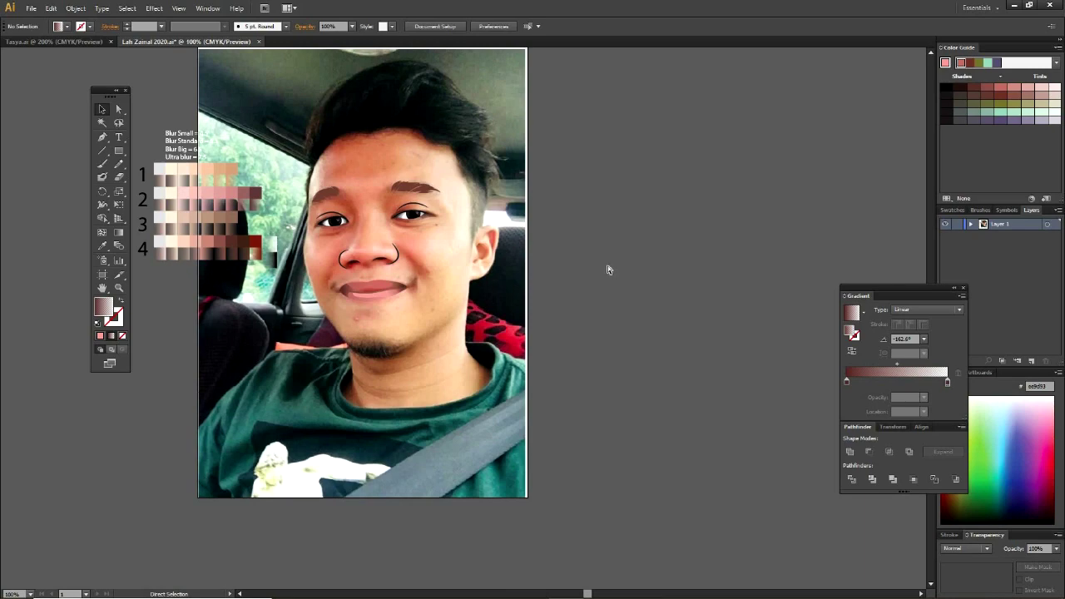
Slide the photo off the artboard to check the drawing, then restore it and zoom in.
{"action": "key", "text": "v"}
{"action": "left_click_drag", "start_coordinate": [234, 329], "coordinate": [710, 329]}
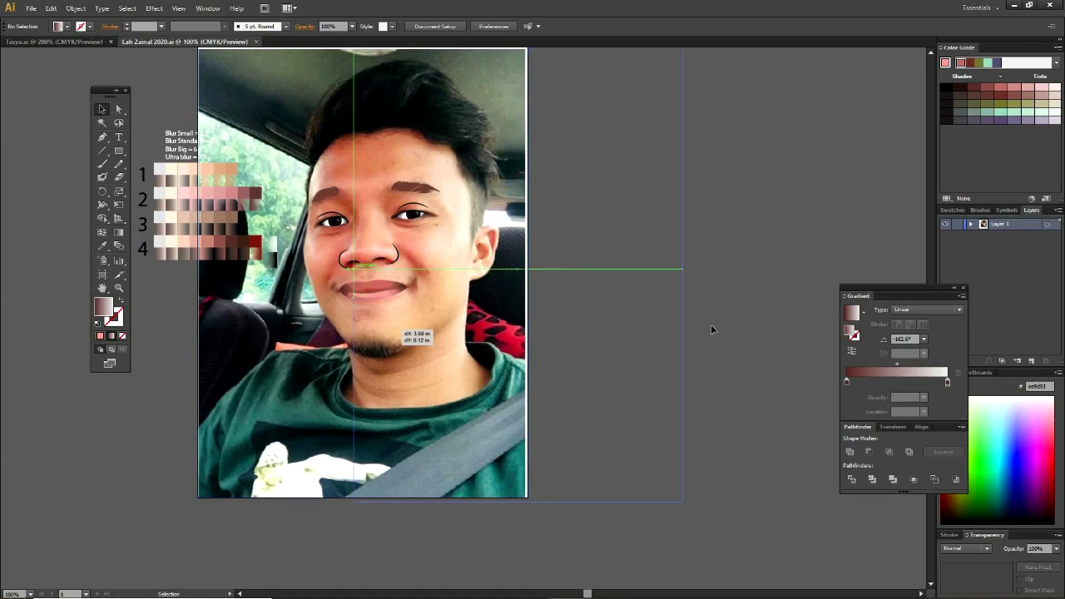
{"action": "key", "text": "ctrl+z"}
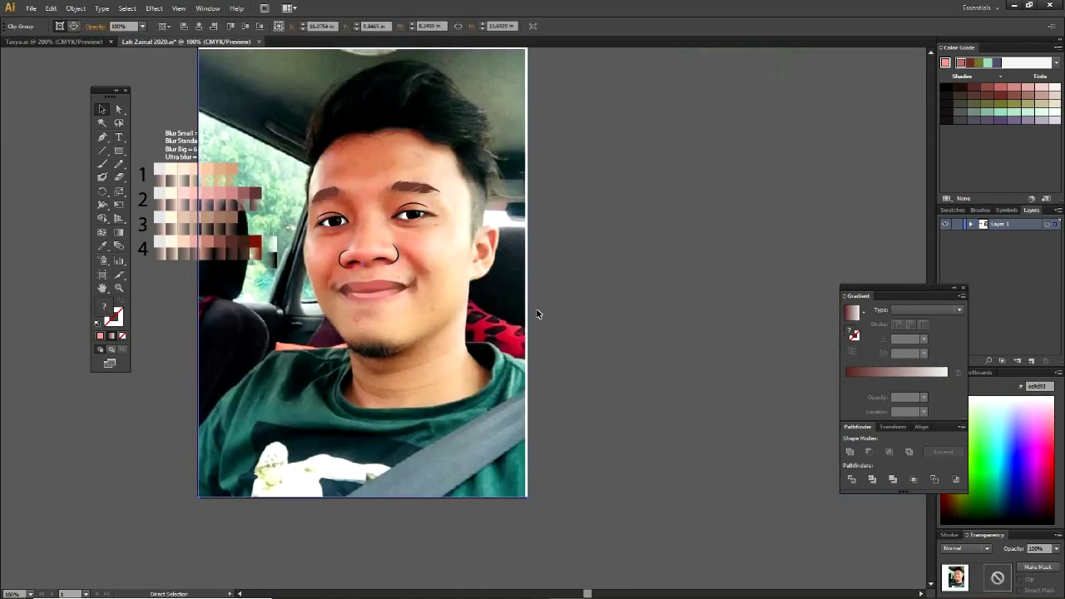
{"action": "scroll", "coordinate": [396, 308], "scroll_direction": "up", "scroll_amount": 3}
{"action": "scroll", "coordinate": [651, 259], "scroll_direction": "up", "scroll_amount": 1}
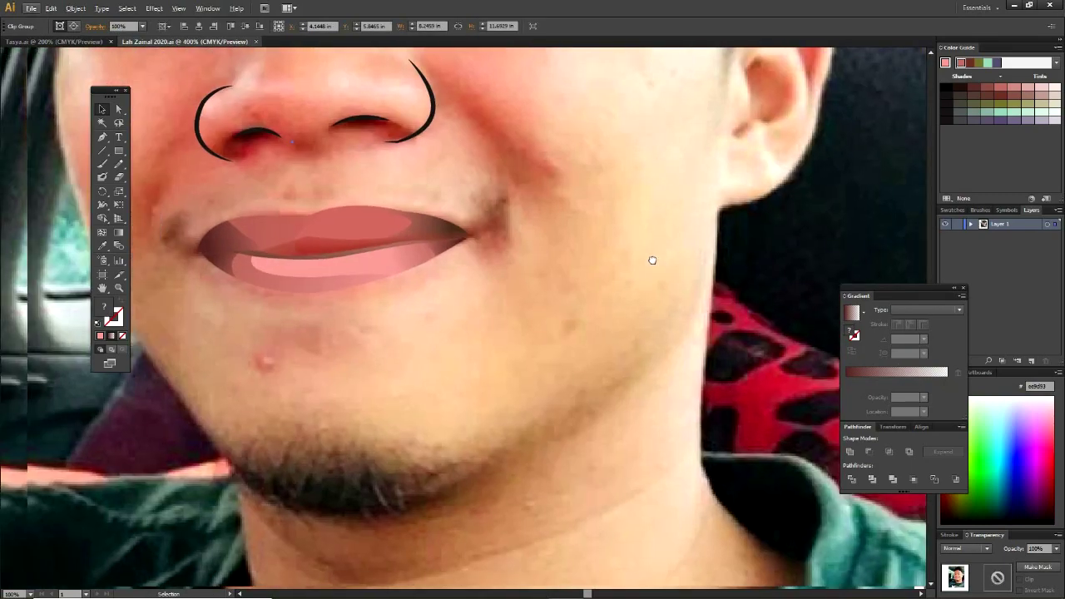
{"action": "scroll", "coordinate": [635, 242], "scroll_direction": "left", "scroll_amount": 3}
{"action": "scroll", "coordinate": [628, 239], "scroll_direction": "up", "scroll_amount": 2}
Draw a curved highlight shape along the lower lip with the Pen tool.
{"action": "key", "text": "p"}
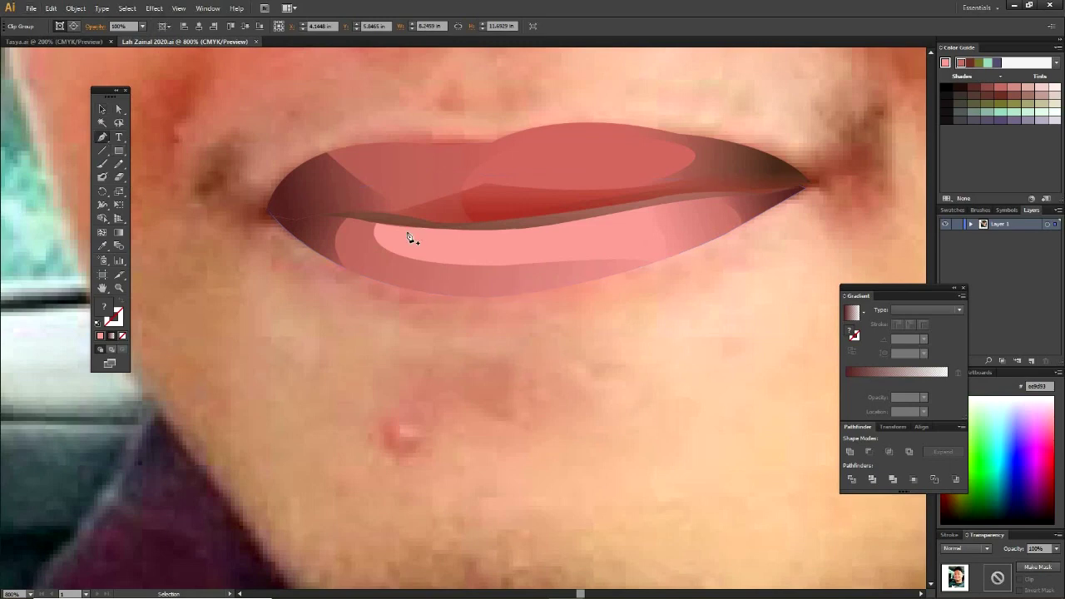
{"action": "left_click", "coordinate": [399, 230]}
{"action": "left_click_drag", "start_coordinate": [614, 248], "coordinate": [850, 218]}
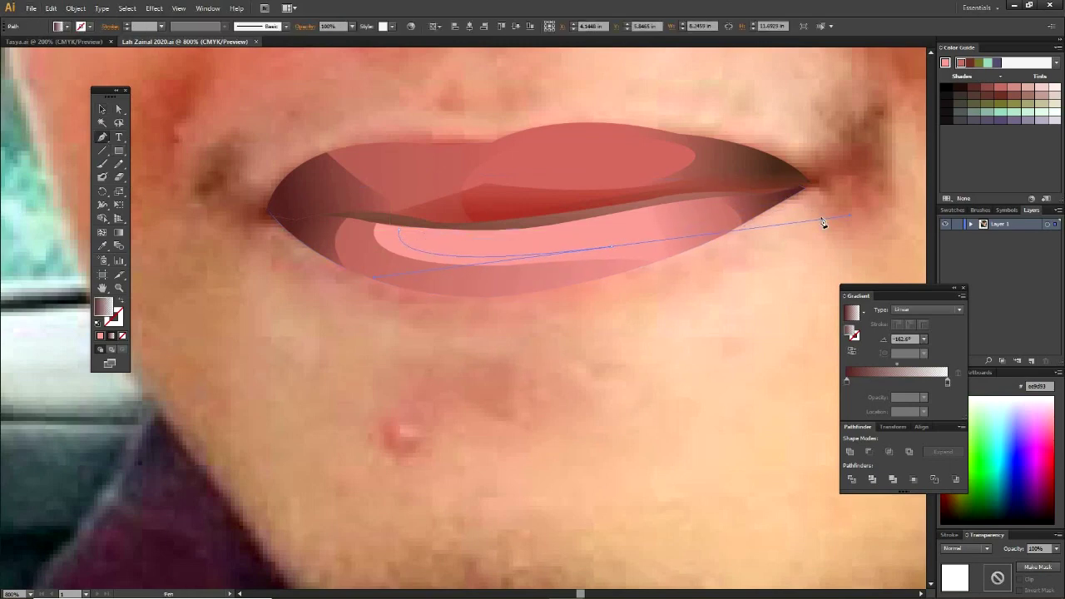
{"action": "left_click", "coordinate": [610, 246]}
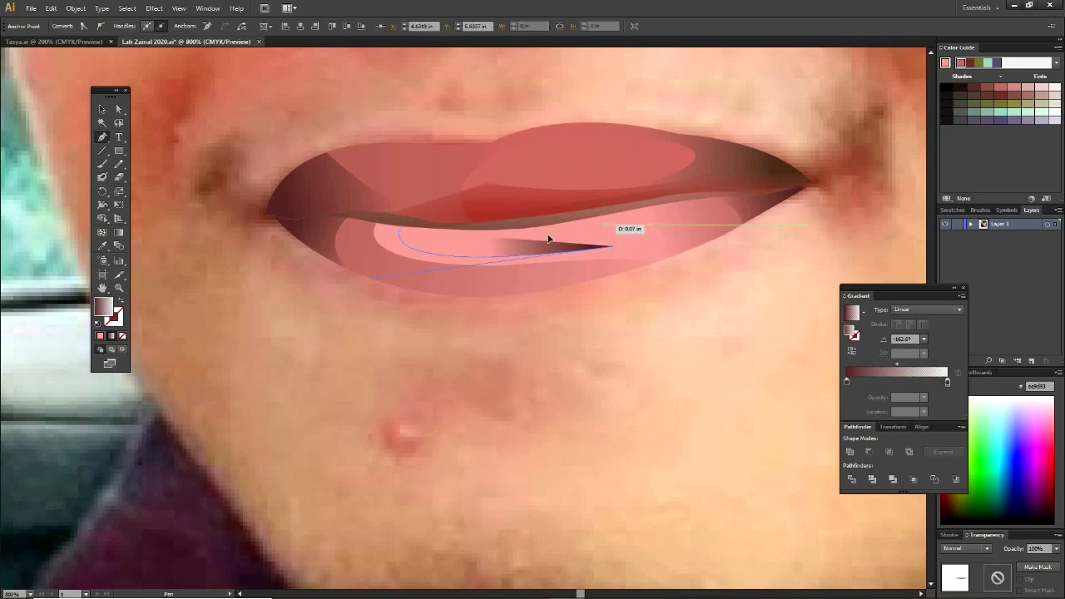
{"action": "left_click", "coordinate": [605, 226]}
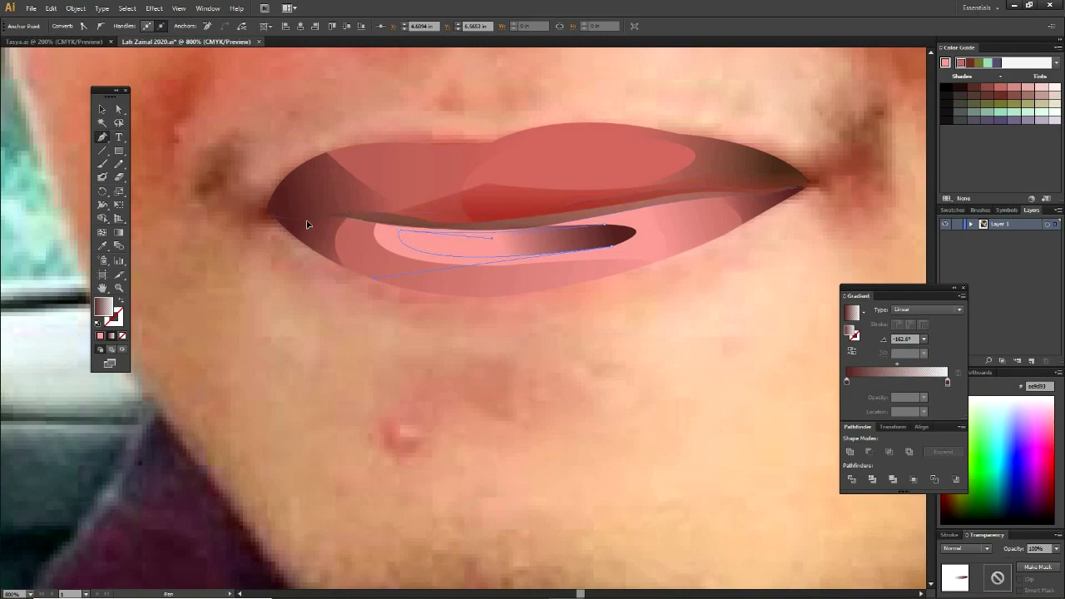
{"action": "key", "text": "ctrl+minus"}
{"action": "left_click_drag", "start_coordinate": [265, 209], "coordinate": [395, 221]}
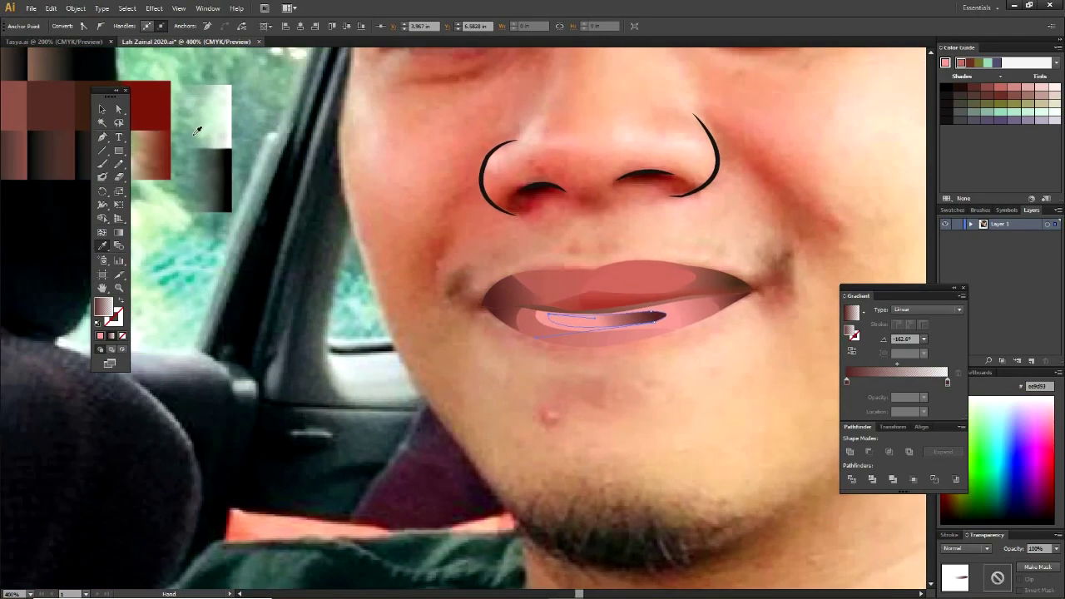
Give the highlight a white gradient fill running diagonally up across the lip.
{"action": "left_click", "coordinate": [198, 130]}
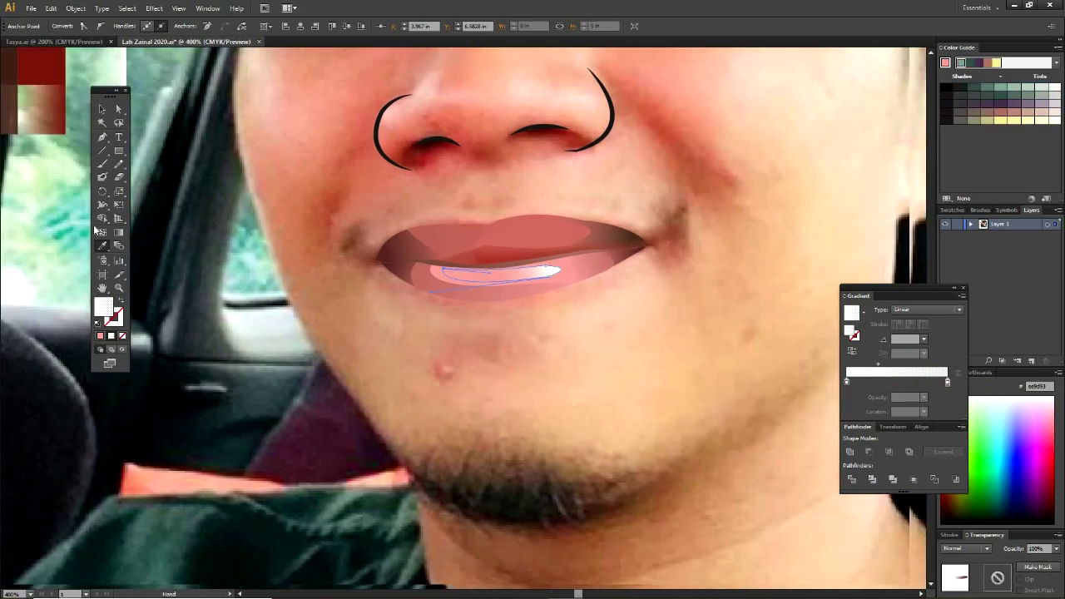
{"action": "left_click_drag", "start_coordinate": [220, 284], "coordinate": [115, 234]}
{"action": "left_click_drag", "start_coordinate": [427, 316], "coordinate": [523, 258]}
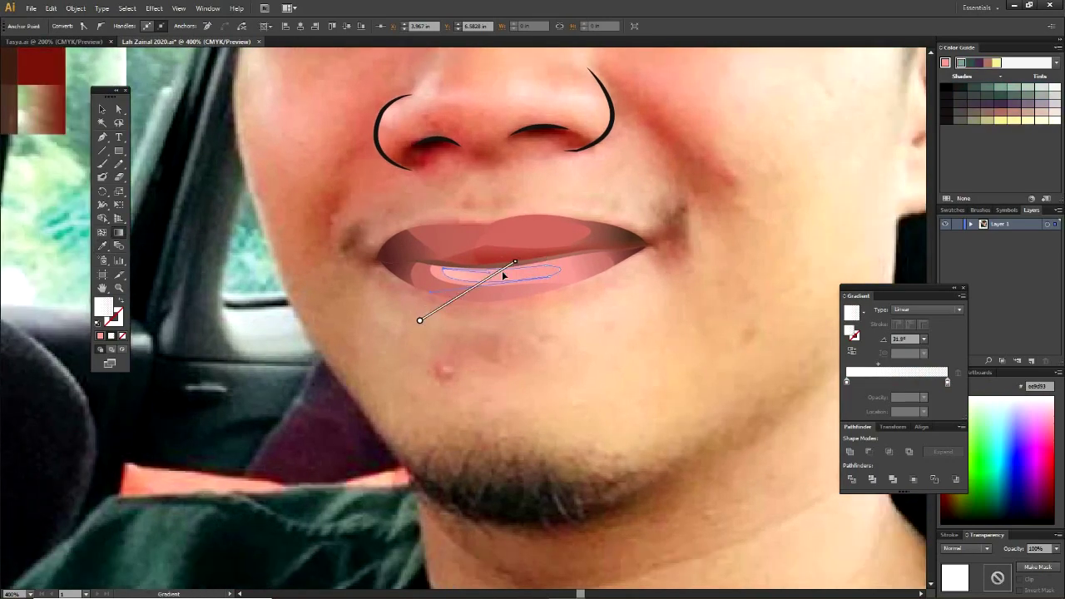
{"action": "left_click", "coordinate": [102, 109]}
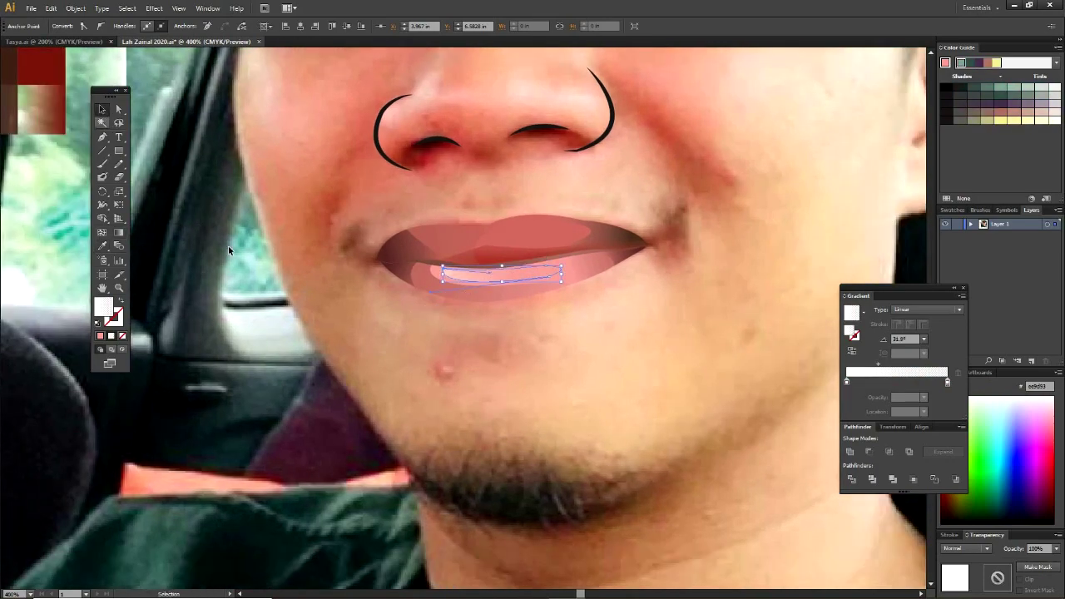
{"action": "left_click", "coordinate": [452, 278]}
{"action": "key", "text": "ctrl+minus"}
{"action": "scroll", "coordinate": [431, 271], "scroll_direction": "up", "scroll_amount": 2}
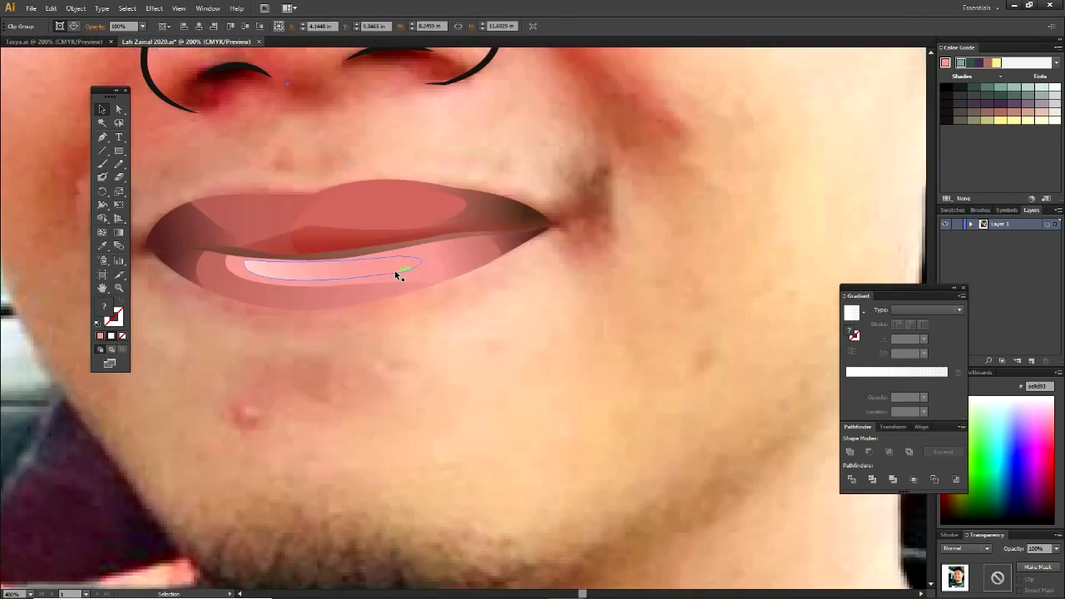
Redraw the highlight gradient from lower left to upper right, about 31.9°.
{"action": "left_click", "coordinate": [350, 268]}
{"action": "scroll", "coordinate": [349, 269], "scroll_direction": "up", "scroll_amount": 1}
{"action": "key", "text": "g"}
{"action": "left_click_drag", "start_coordinate": [173, 365], "coordinate": [324, 177]}
{"action": "left_click", "coordinate": [100, 109]}
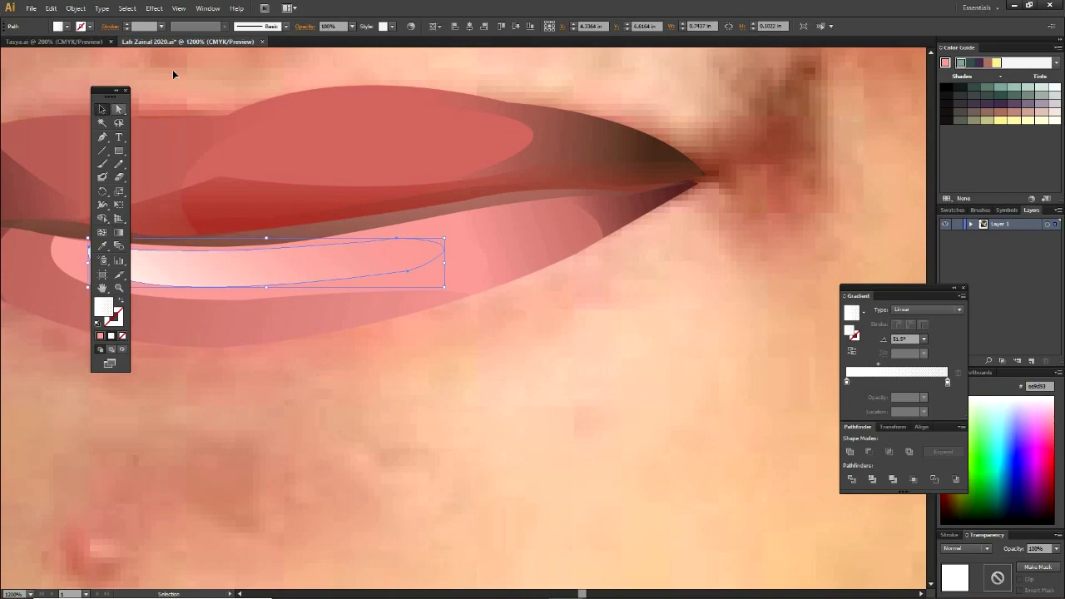
{"action": "left_click", "coordinate": [333, 248]}
{"action": "scroll", "coordinate": [387, 255], "scroll_direction": "down", "scroll_amount": 5}
{"action": "scroll", "coordinate": [387, 255], "scroll_direction": "down", "scroll_amount": 6}
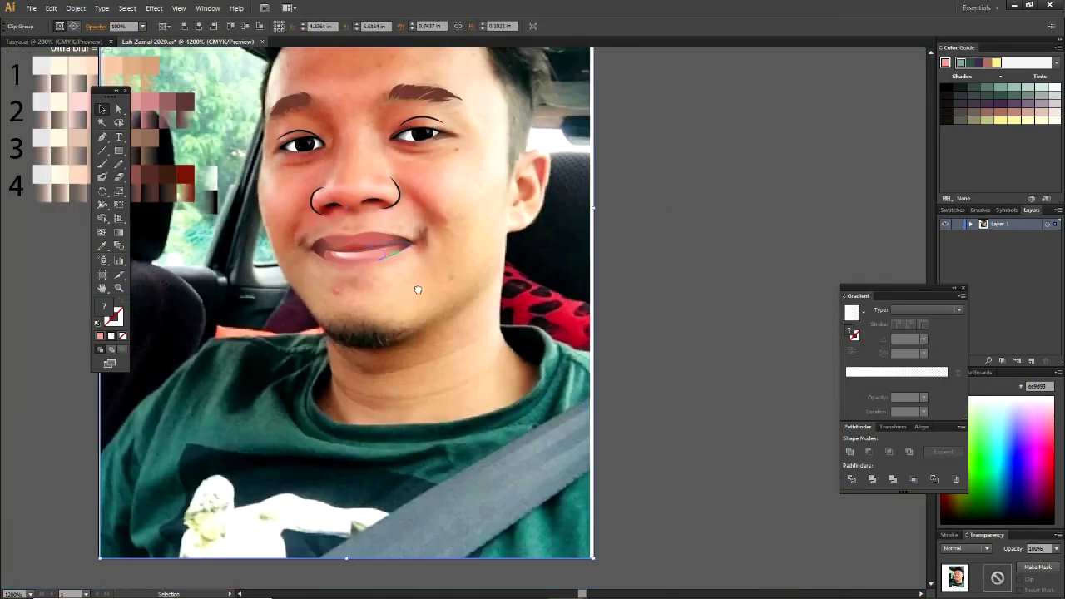
Draw a white rectangle over the lips and send it to the back.
{"action": "left_click_drag", "start_coordinate": [660, 209], "coordinate": [690, 197]}
{"action": "left_click_drag", "start_coordinate": [419, 213], "coordinate": [448, 292]}
{"action": "key", "text": "ctrl+shift+a"}
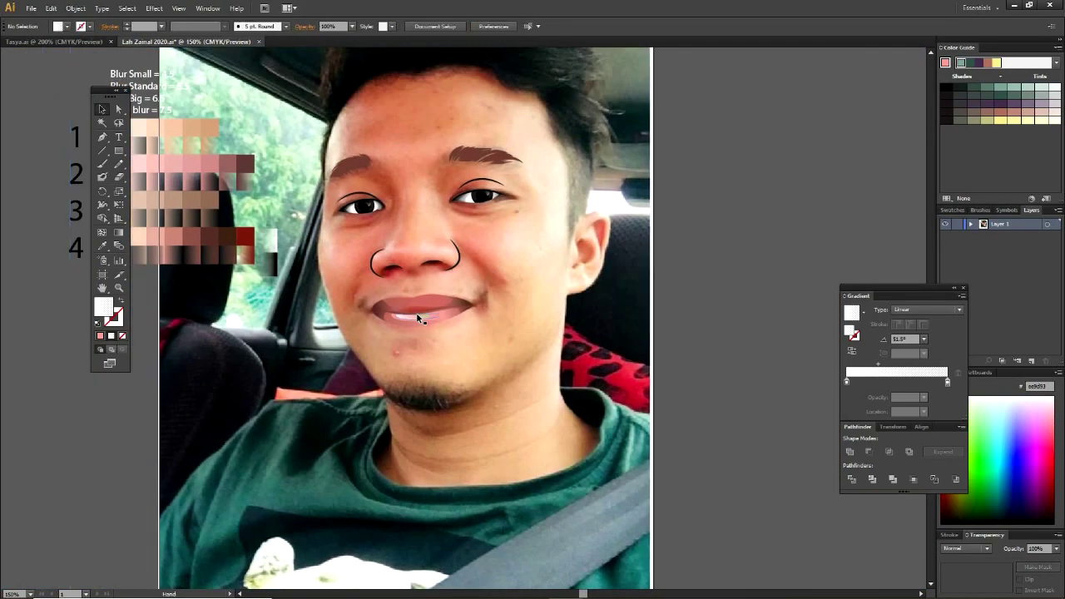
{"action": "scroll", "coordinate": [416, 312], "scroll_direction": "up", "scroll_amount": 3}
{"action": "key", "text": "m"}
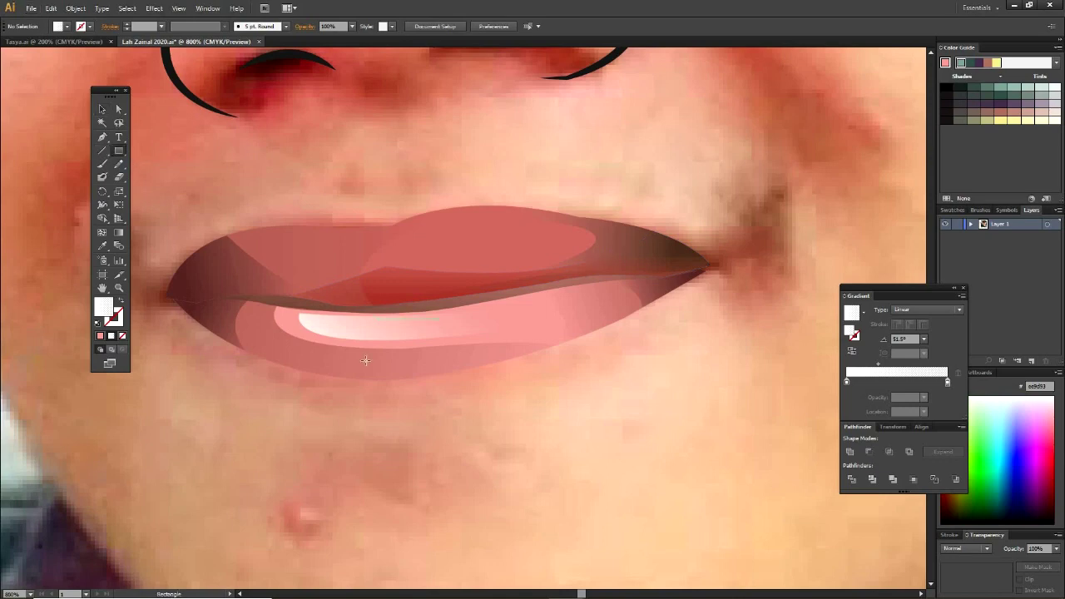
{"action": "left_click_drag", "start_coordinate": [424, 271], "coordinate": [360, 381]}
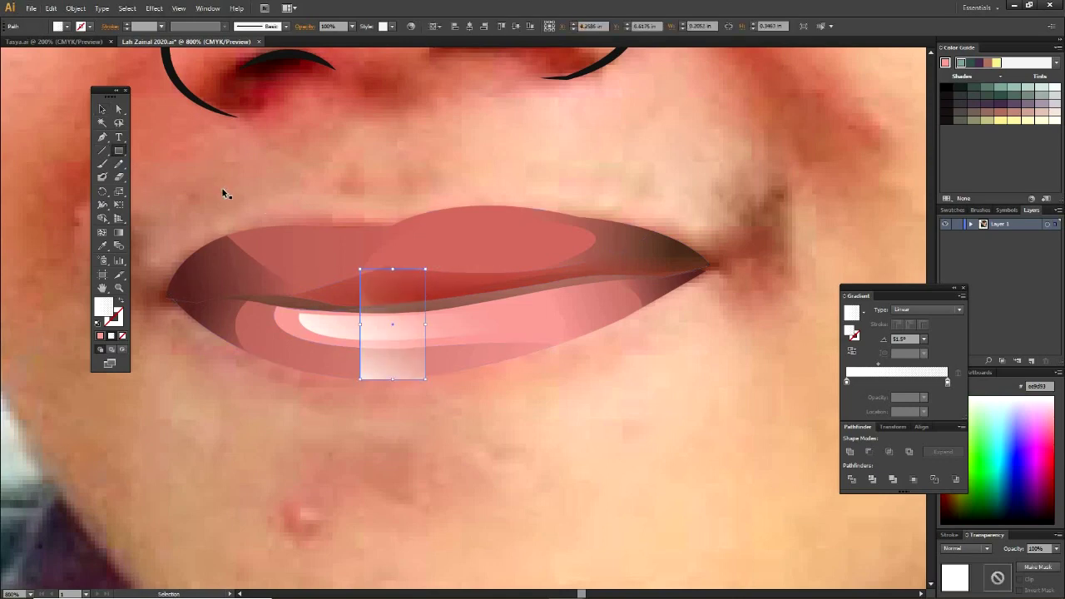
{"action": "key", "text": "ctrl+shift+bracketleft"}
{"action": "key", "text": "v"}
Nudge the lower-lip highlight gradient slightly up and to the right.
{"action": "left_click", "coordinate": [376, 325]}
{"action": "key", "text": "g"}
{"action": "left_click_drag", "start_coordinate": [405, 345], "coordinate": [417, 327]}
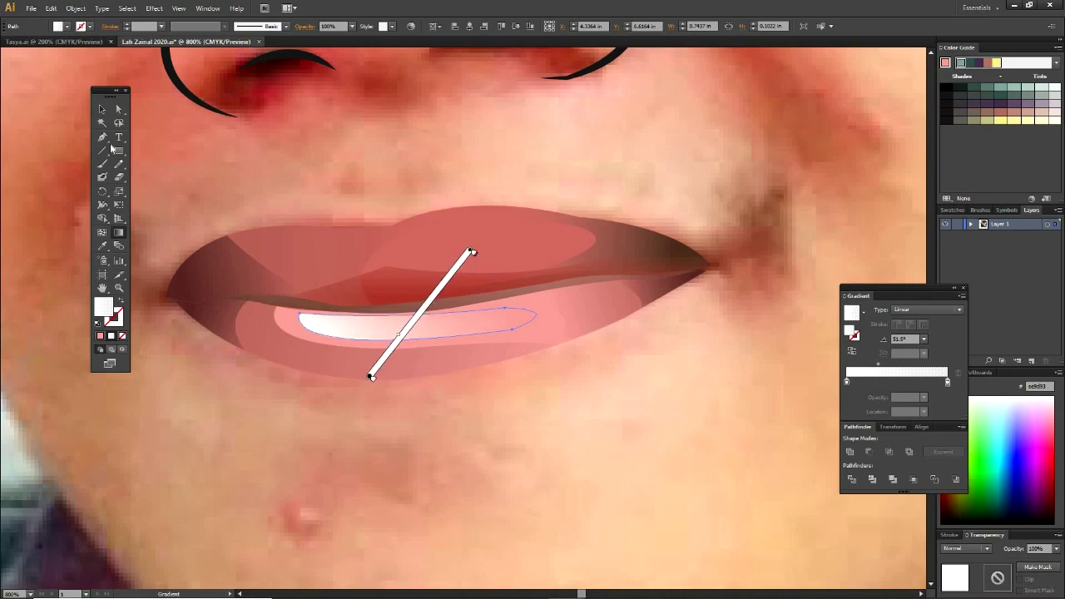
{"action": "left_click", "coordinate": [102, 109]}
{"action": "left_click", "coordinate": [340, 221]}
{"action": "scroll", "coordinate": [341, 220], "scroll_direction": "down", "scroll_amount": 3}
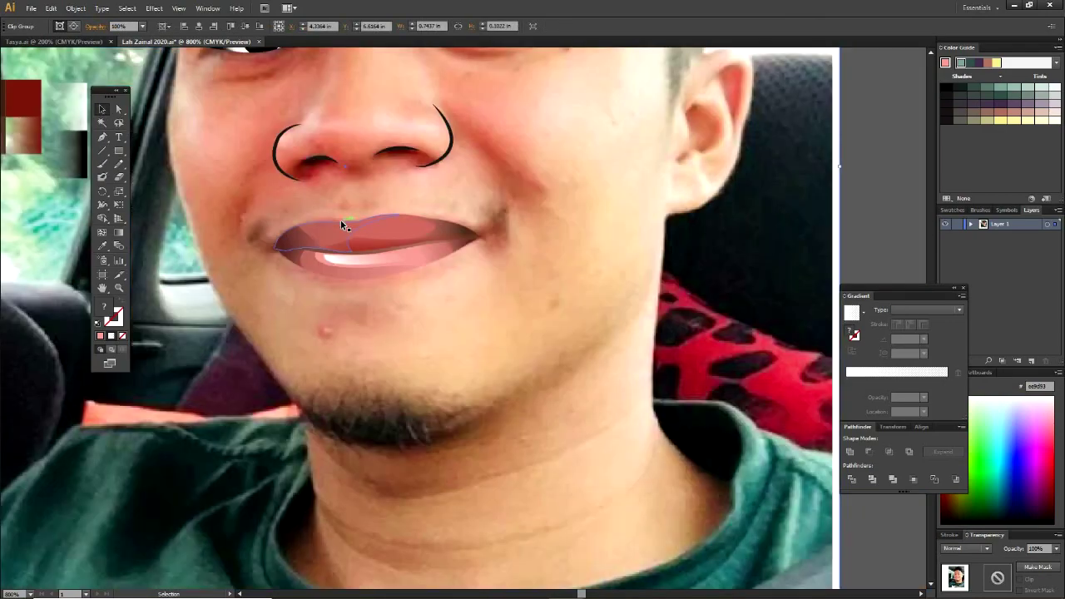
{"action": "scroll", "coordinate": [545, 310], "scroll_direction": "down", "scroll_amount": 3}
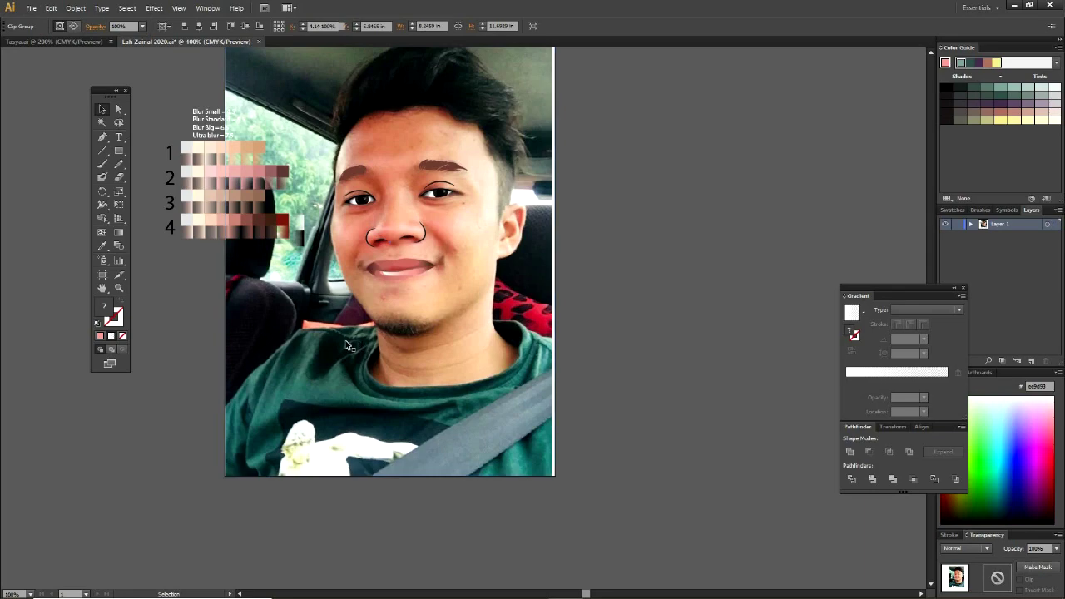
Slide the photo aside to compare with the traced face, then move it back.
{"action": "left_click_drag", "start_coordinate": [283, 324], "coordinate": [634, 328]}
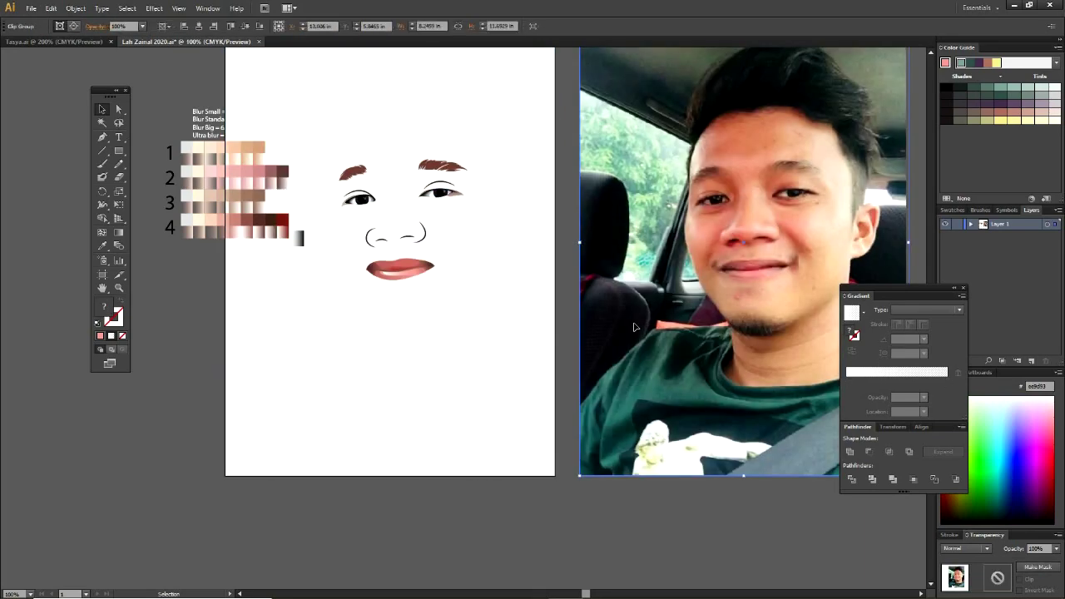
{"action": "key", "text": "a"}
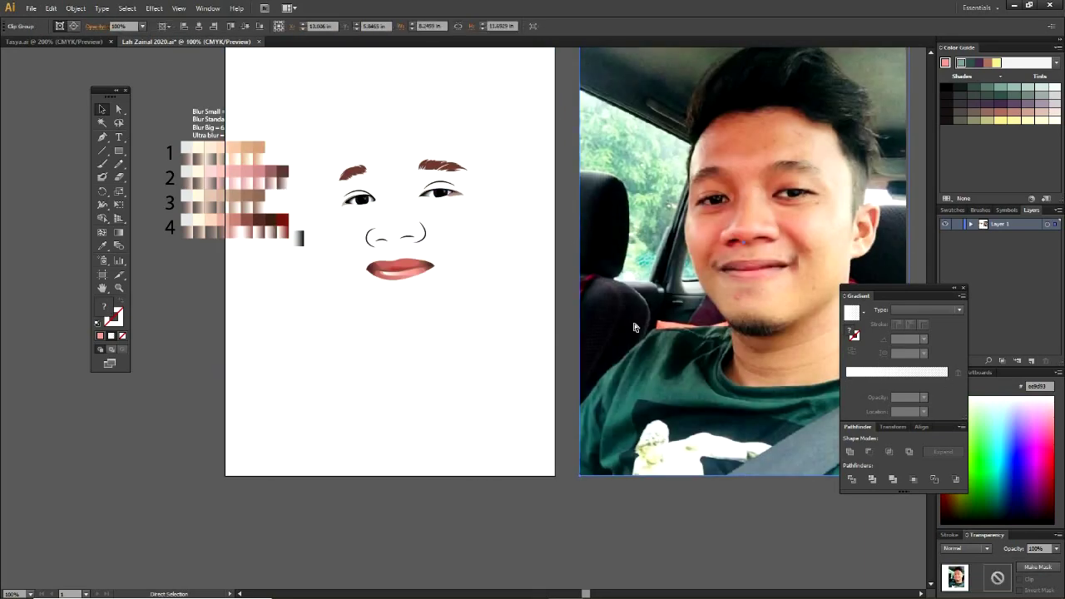
{"action": "key", "text": "ctrl+z"}
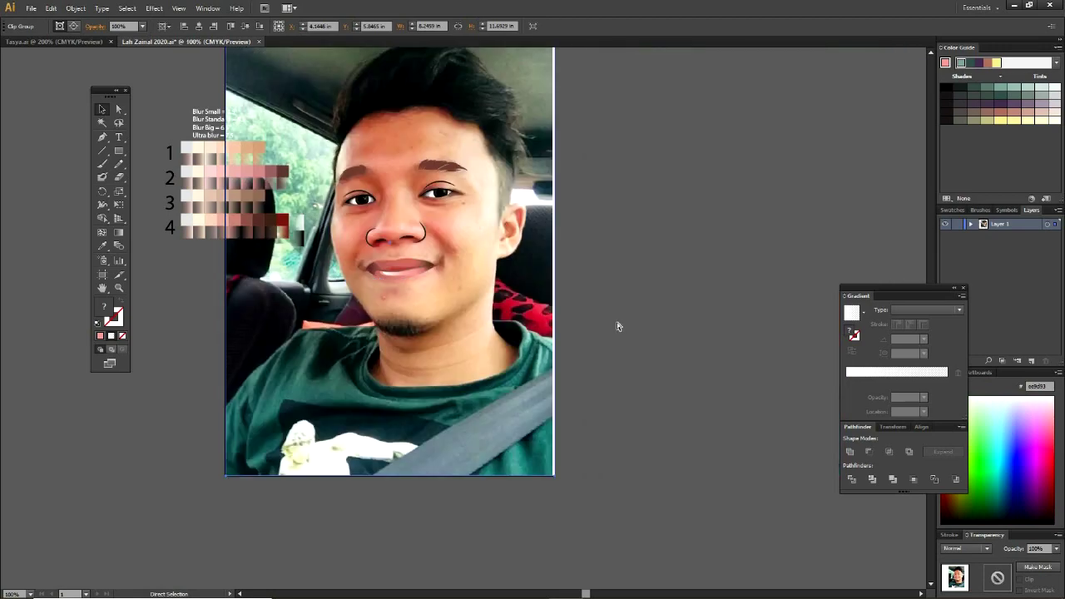
{"action": "key", "text": "v"}
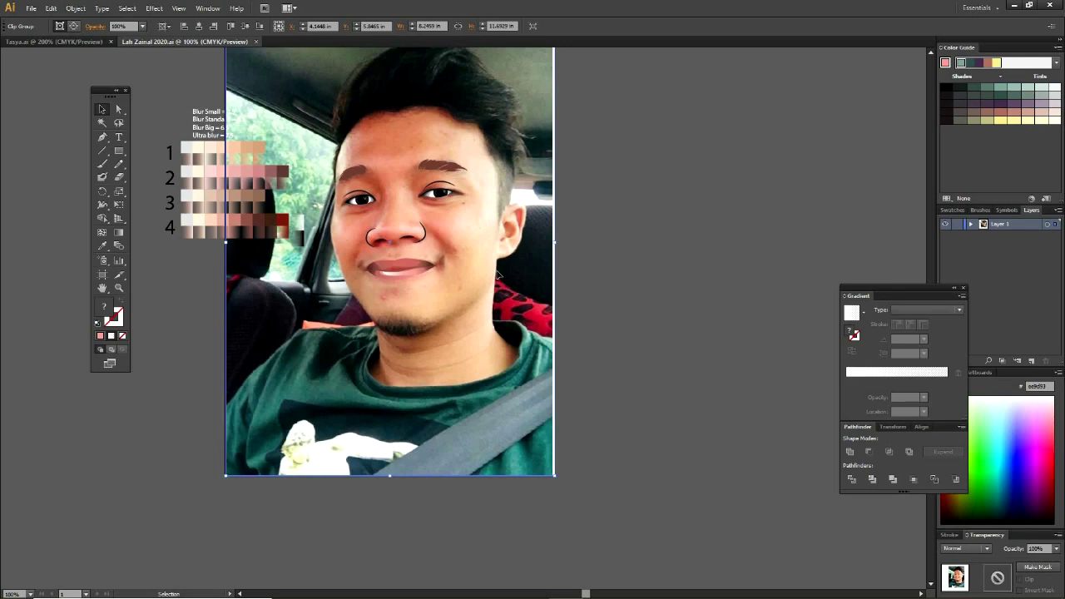
{"action": "scroll", "coordinate": [397, 276], "scroll_direction": "up", "scroll_amount": 1}
{"action": "scroll", "coordinate": [400, 276], "scroll_direction": "up", "scroll_amount": 1}
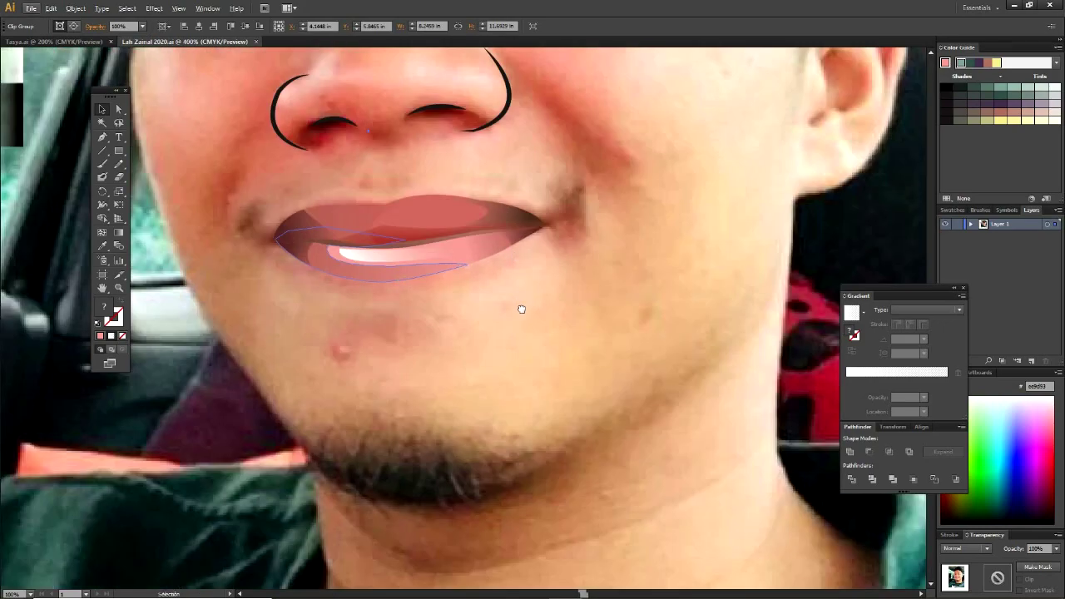
Redraw the lip highlight gradient diagonally across the lower lip.
{"action": "scroll", "coordinate": [482, 329], "scroll_direction": "up", "scroll_amount": 2}
{"action": "scroll", "coordinate": [409, 338], "scroll_direction": "up", "scroll_amount": 1}
{"action": "left_click", "coordinate": [119, 232]}
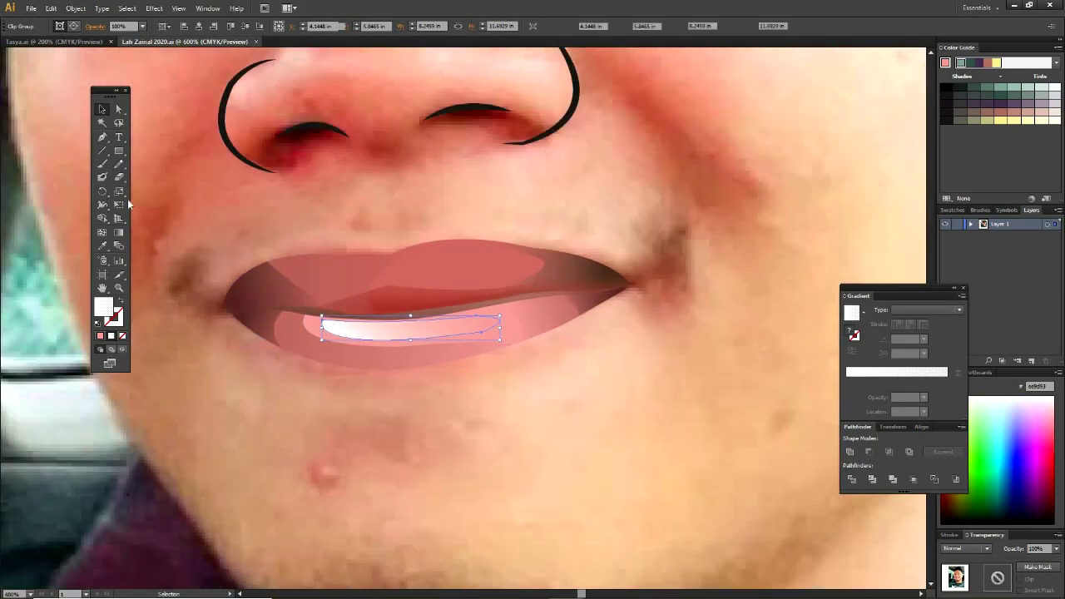
{"action": "left_click_drag", "start_coordinate": [450, 272], "coordinate": [356, 388]}
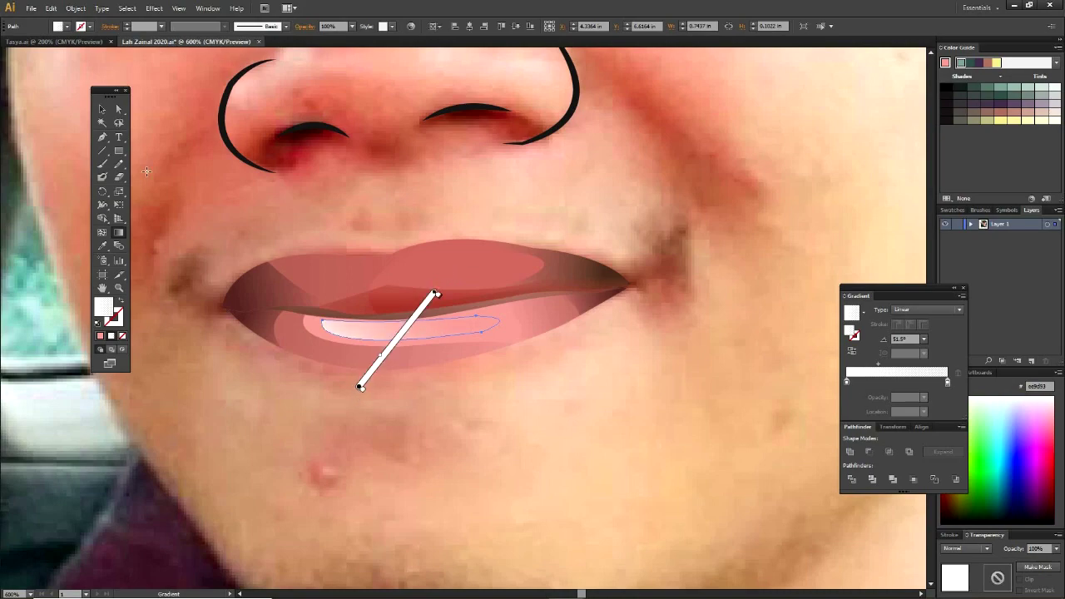
{"action": "key", "text": "v"}
{"action": "left_click", "coordinate": [313, 192]}
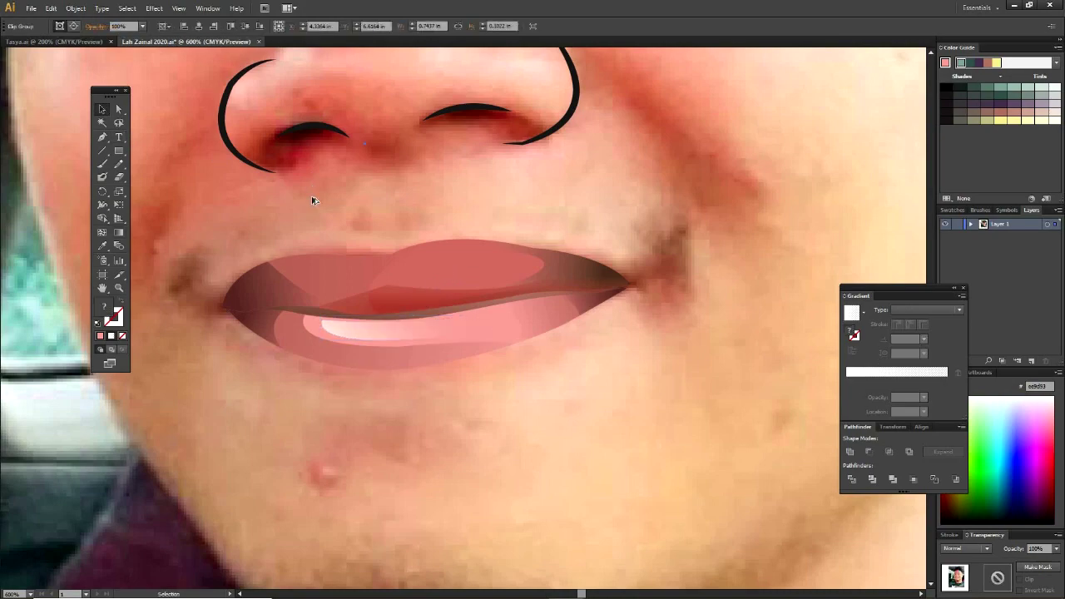
{"action": "scroll", "coordinate": [314, 198], "scroll_direction": "down", "scroll_amount": 5}
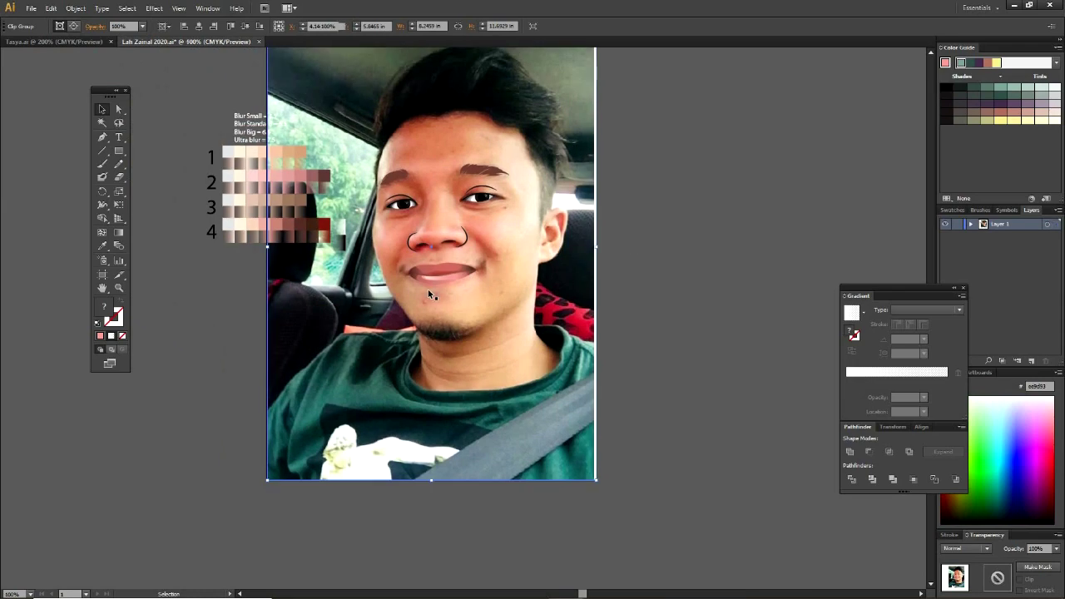
{"action": "key", "text": "ctrl+shift+a"}
Select the background selfie and hide it, leaving the vector face on white.
{"action": "scroll", "coordinate": [428, 288], "scroll_direction": "up", "scroll_amount": 2}
{"action": "key", "text": "a"}
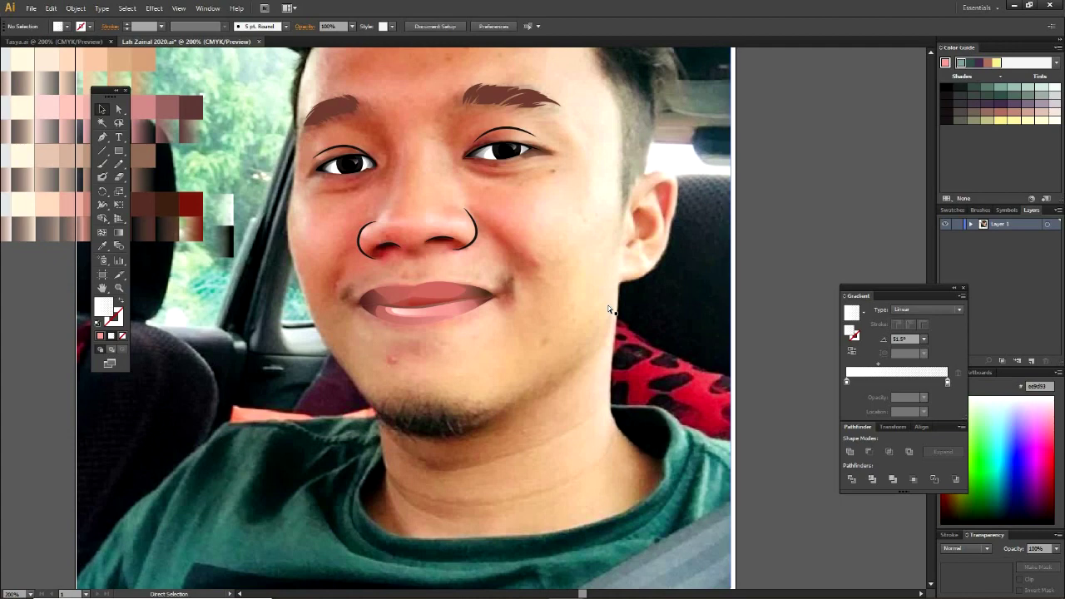
{"action": "key", "text": "v"}
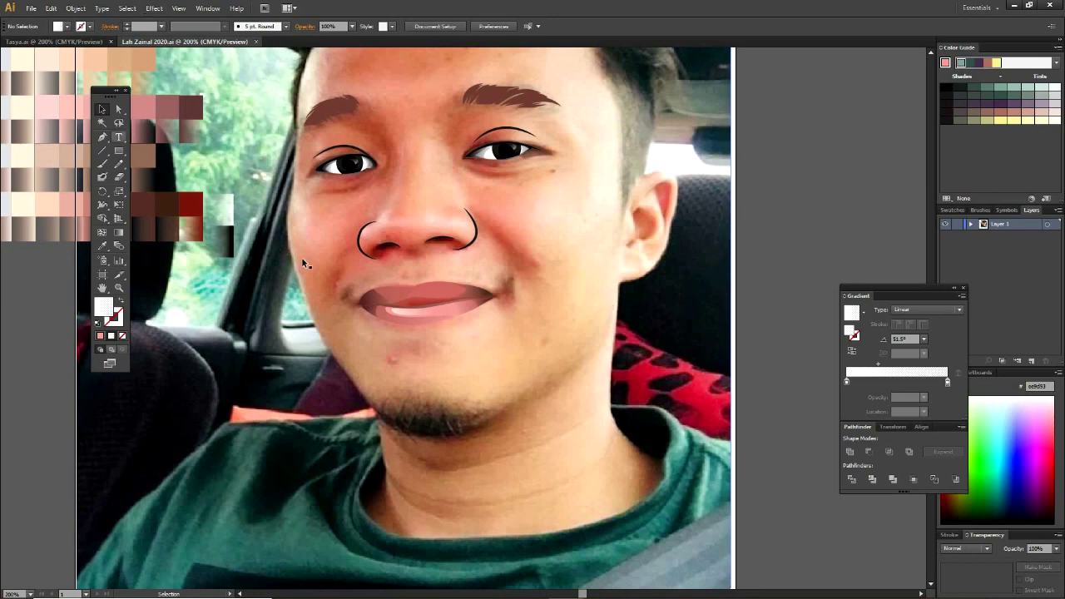
{"action": "left_click", "coordinate": [216, 301]}
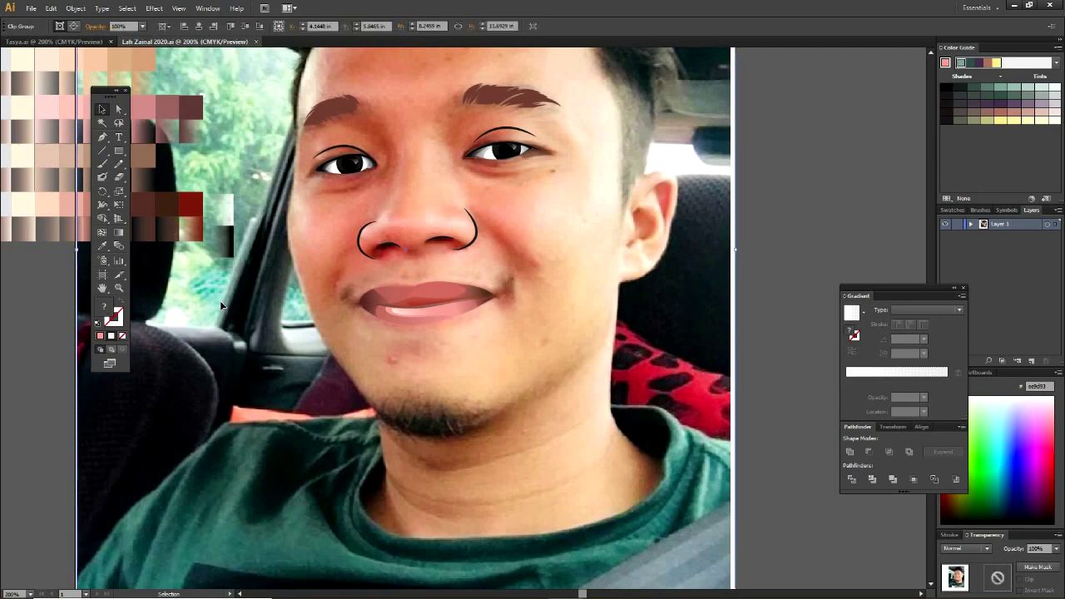
{"action": "key", "text": "Delete"}
{"action": "scroll", "coordinate": [541, 350], "scroll_direction": "up", "scroll_amount": 2}
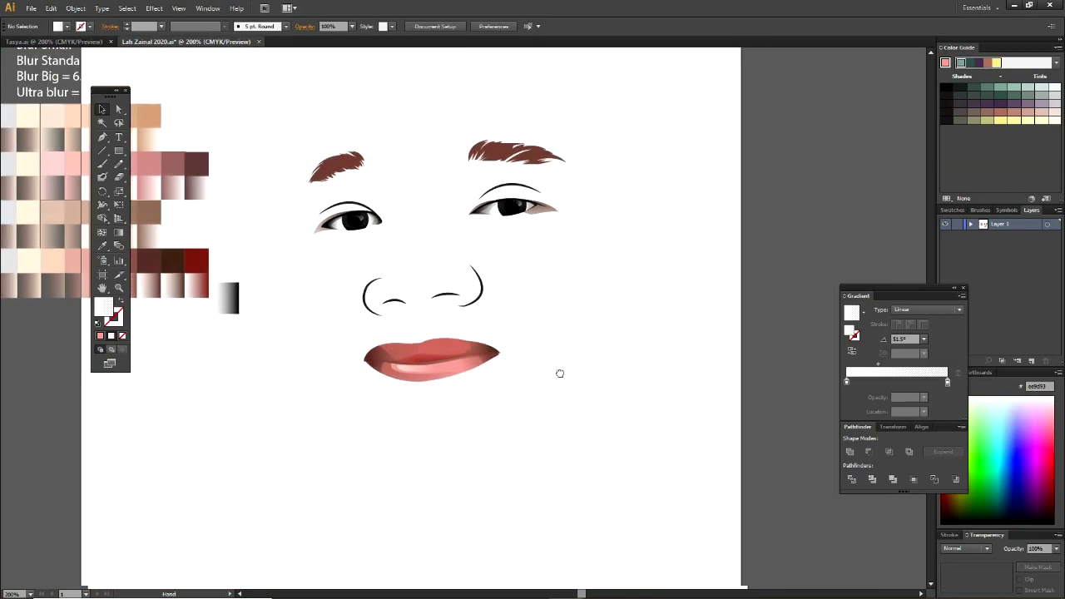
{"action": "scroll", "coordinate": [559, 370], "scroll_direction": "up", "scroll_amount": 1}
{"action": "left_click_drag", "start_coordinate": [593, 400], "coordinate": [663, 433]}
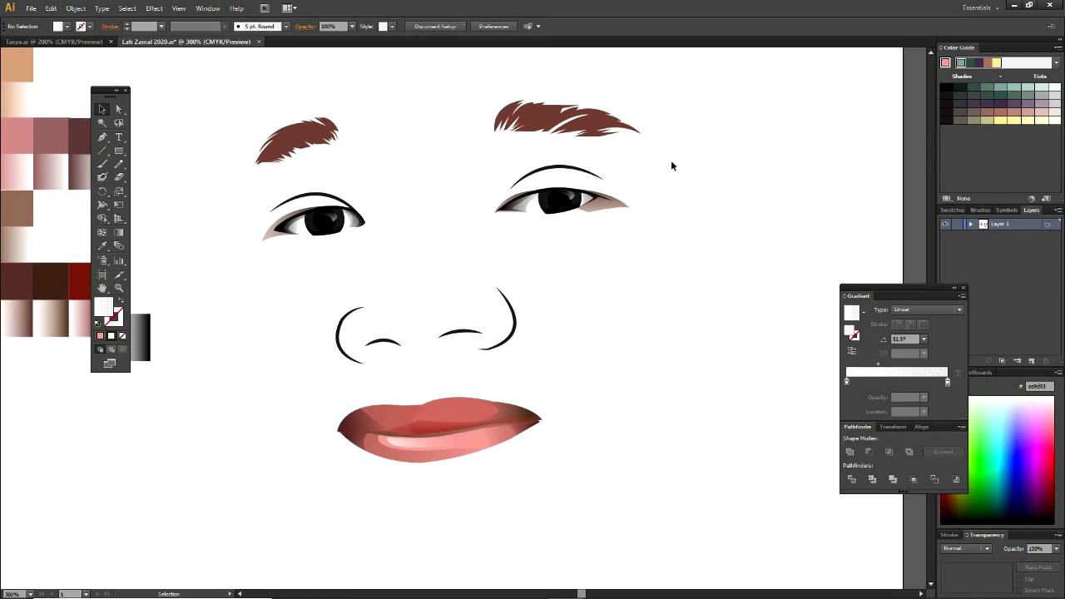
{"action": "key", "text": "ctrl+alt+3"}
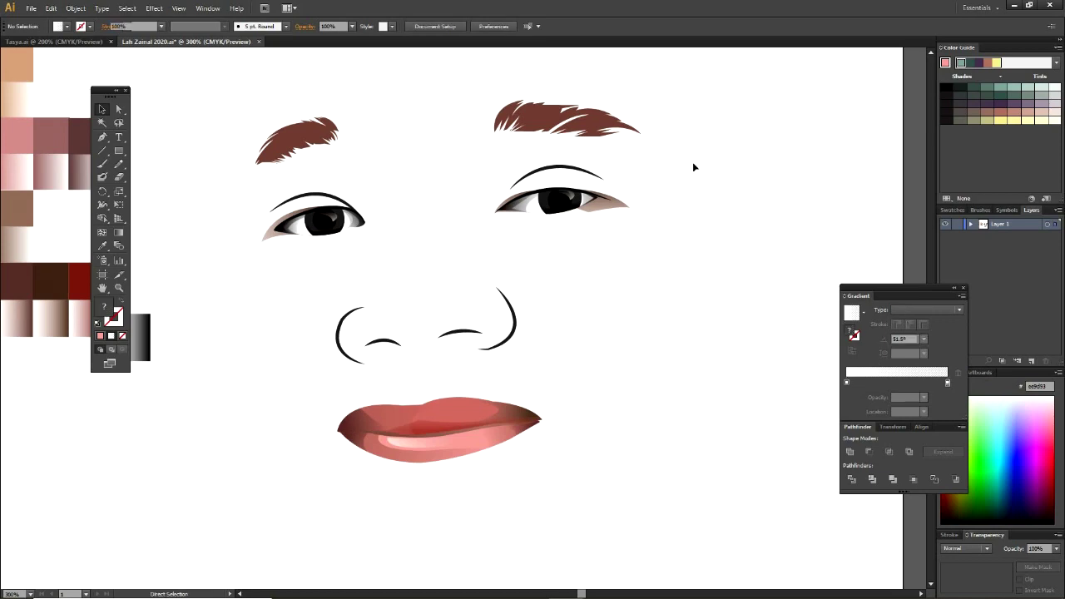